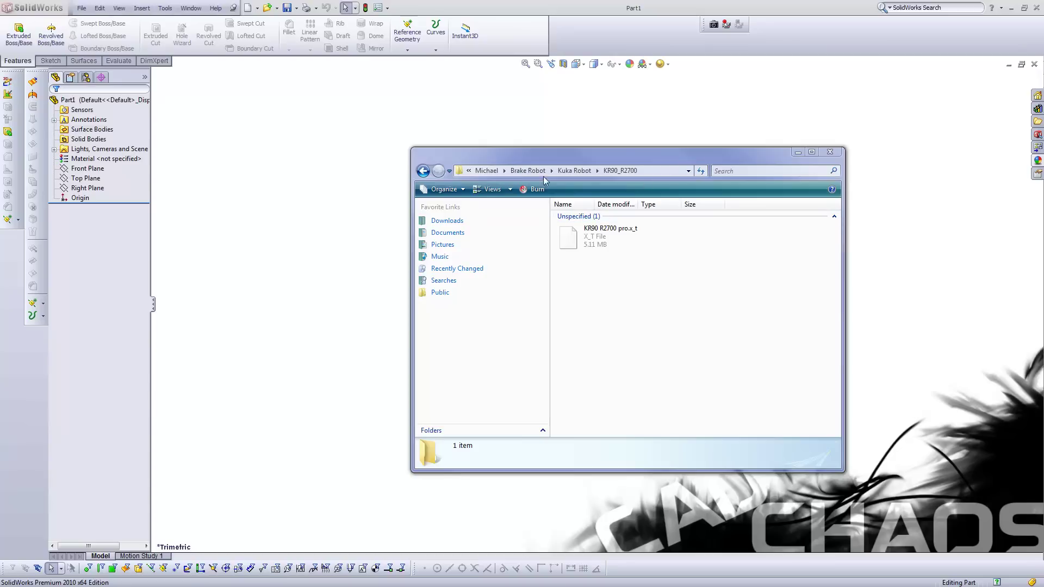
Resize and then close the Explorer window showing the KR90_R2700 folder
{"action": "left_click_drag", "start_coordinate": [526, 158], "coordinate": [727, 159]}
{"action": "left_click", "coordinate": [830, 164]}
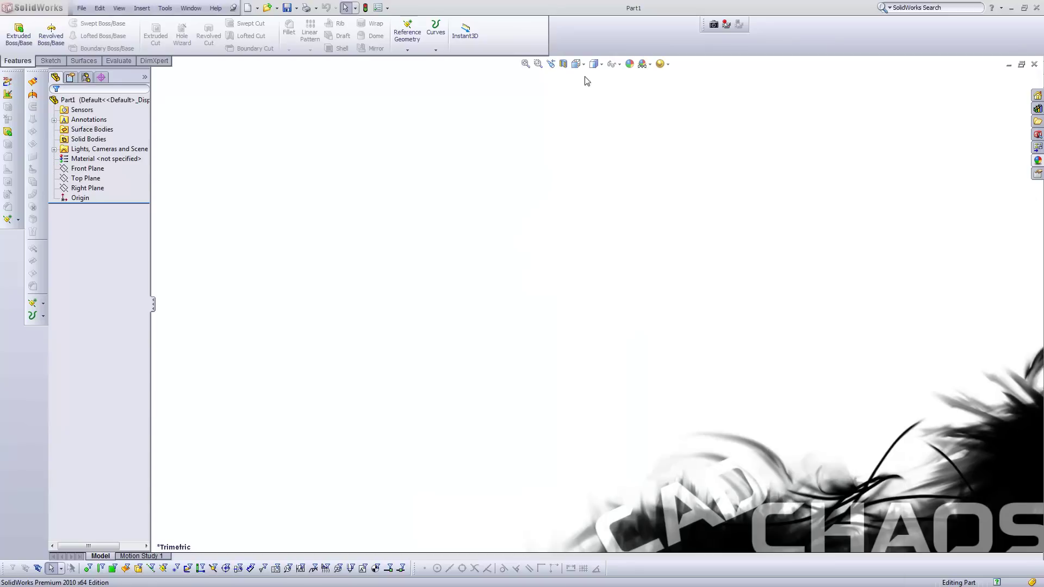
Enable Display reference triad in the Display/Selection system options
{"action": "left_click", "coordinate": [164, 8]}
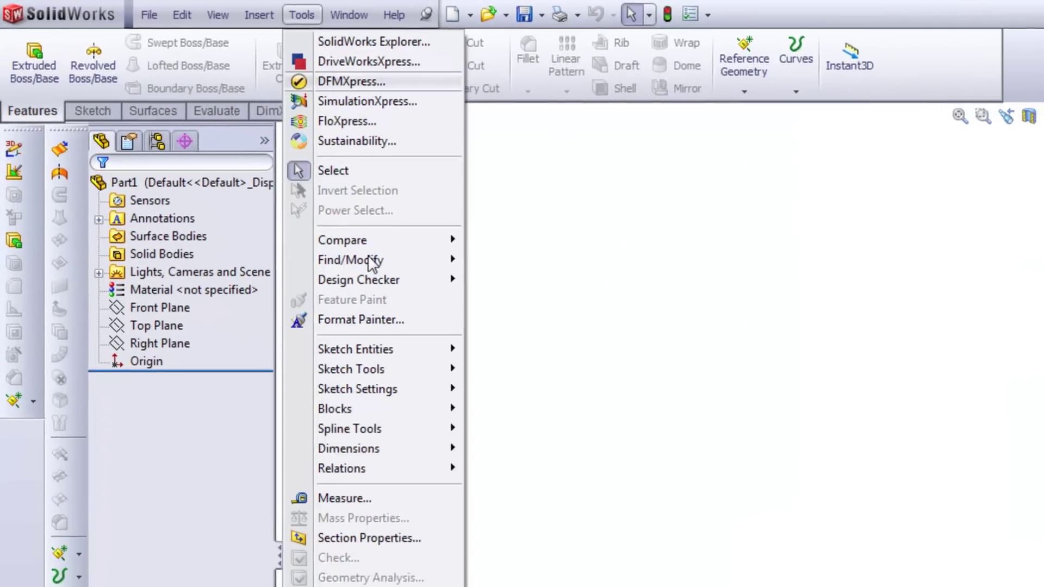
{"action": "left_click", "coordinate": [228, 537]}
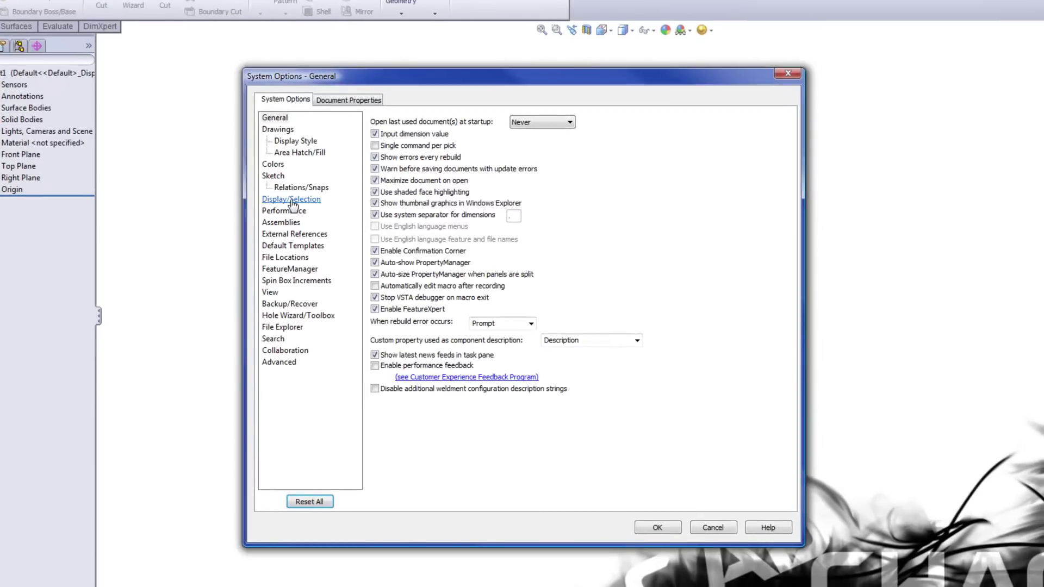
{"action": "left_click", "coordinate": [294, 200]}
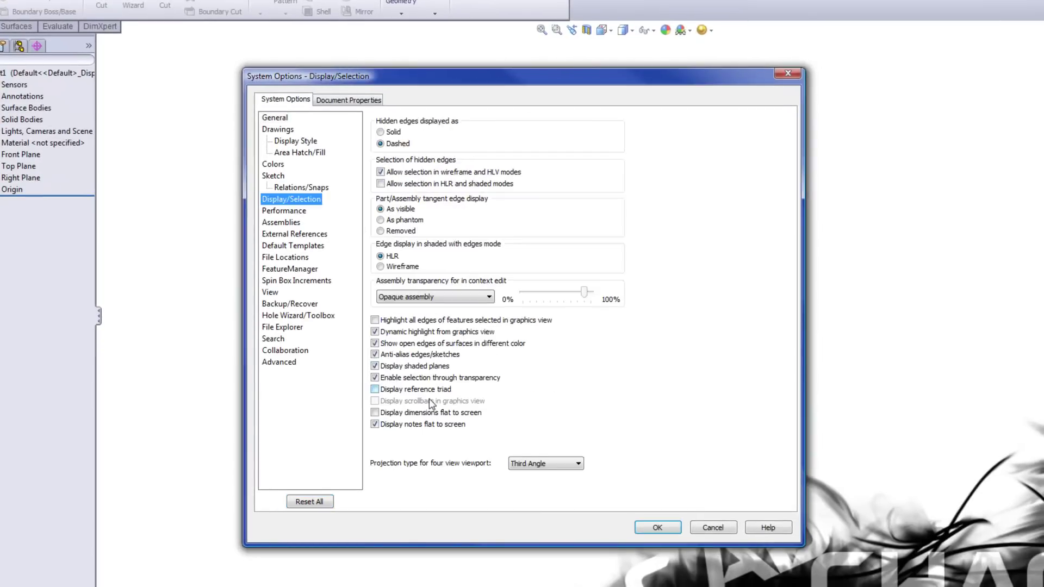
{"action": "left_click", "coordinate": [389, 395]}
{"action": "left_click", "coordinate": [657, 527]}
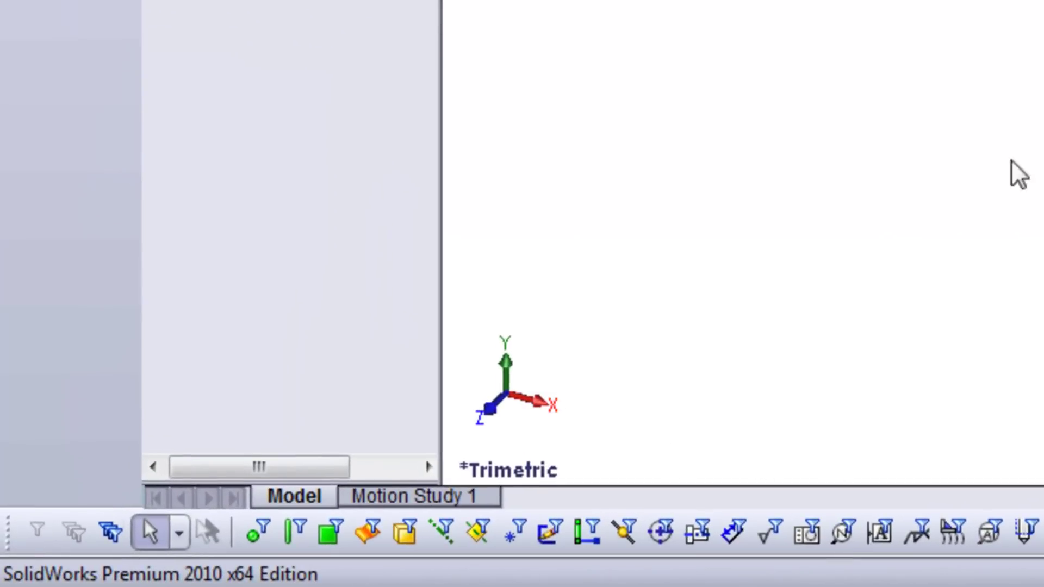
Set the empty Part1 view to Isometric
{"action": "left_click", "coordinate": [578, 64]}
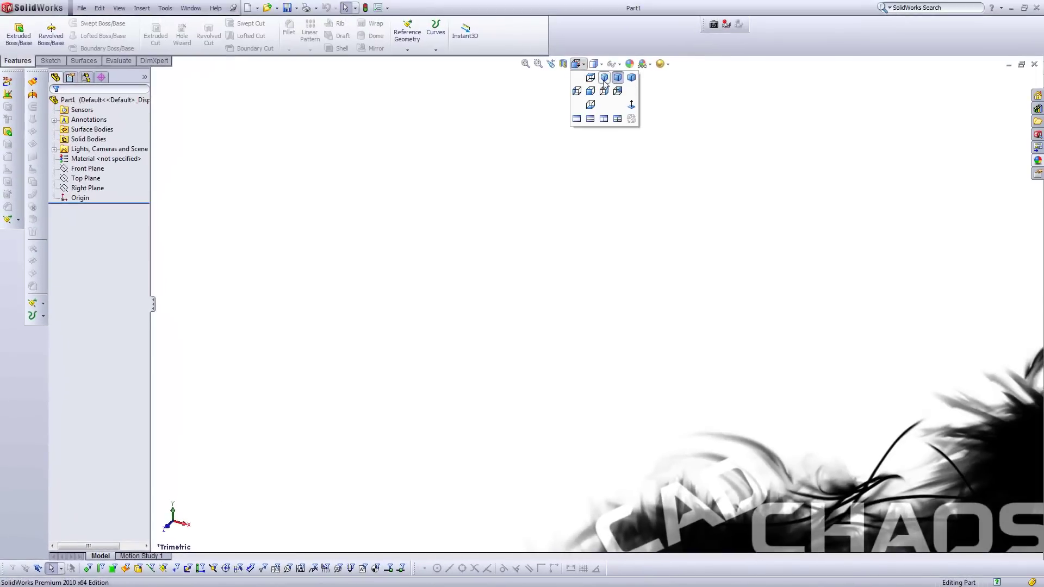
{"action": "left_click", "coordinate": [603, 77]}
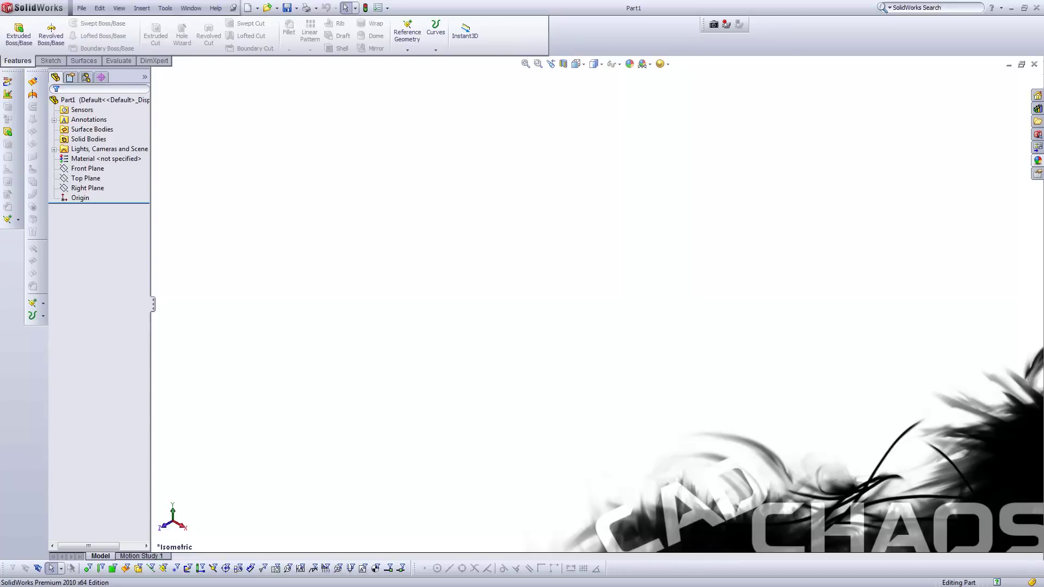
Drag KR90 R2700 pro.x_t into SolidWorks and accept creating the new assembly
{"action": "left_click_drag", "start_coordinate": [522, 172], "coordinate": [693, 188]}
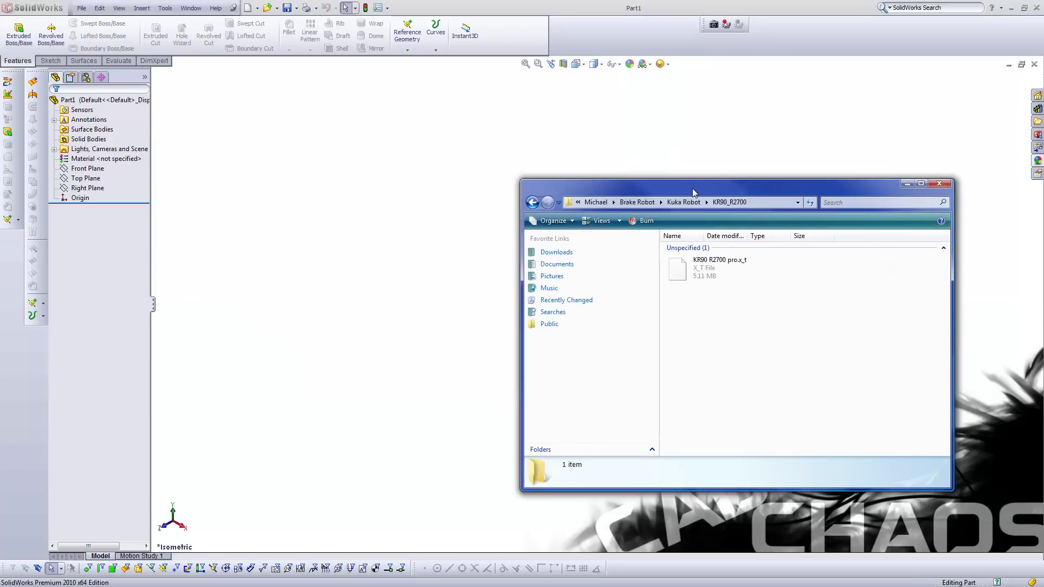
{"action": "left_click", "coordinate": [686, 273]}
{"action": "left_click_drag", "start_coordinate": [687, 272], "coordinate": [506, 350]}
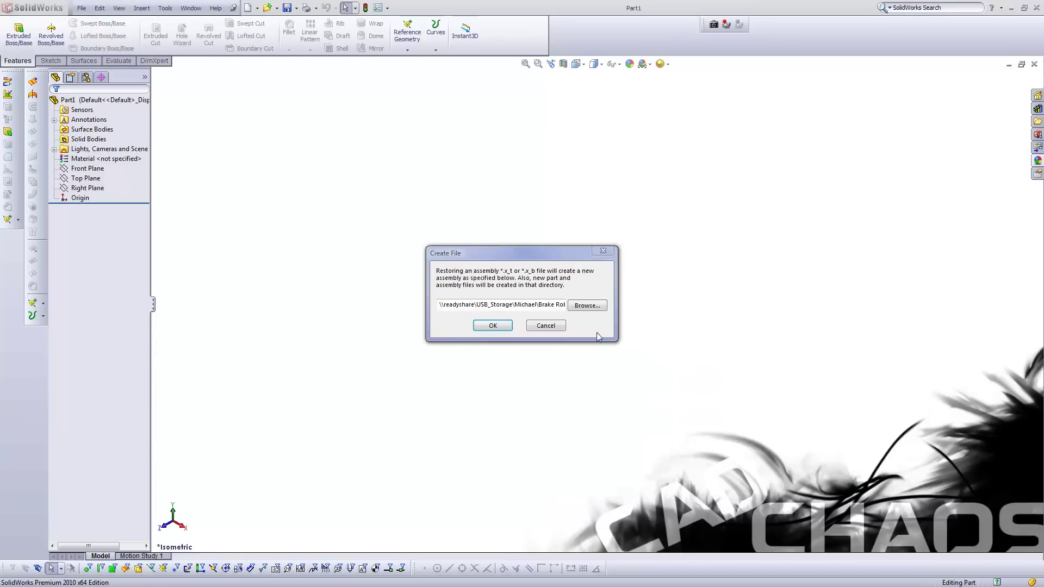
{"action": "left_click", "coordinate": [493, 326]}
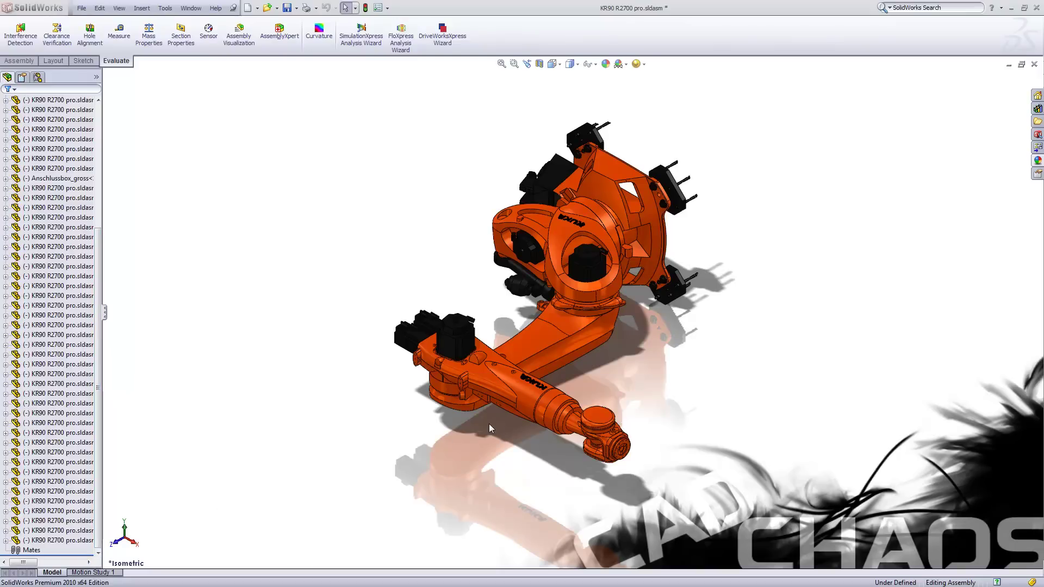
Make the robot's Front view the new Top standard view, then show it in Isometric
{"action": "left_click", "coordinate": [552, 65]}
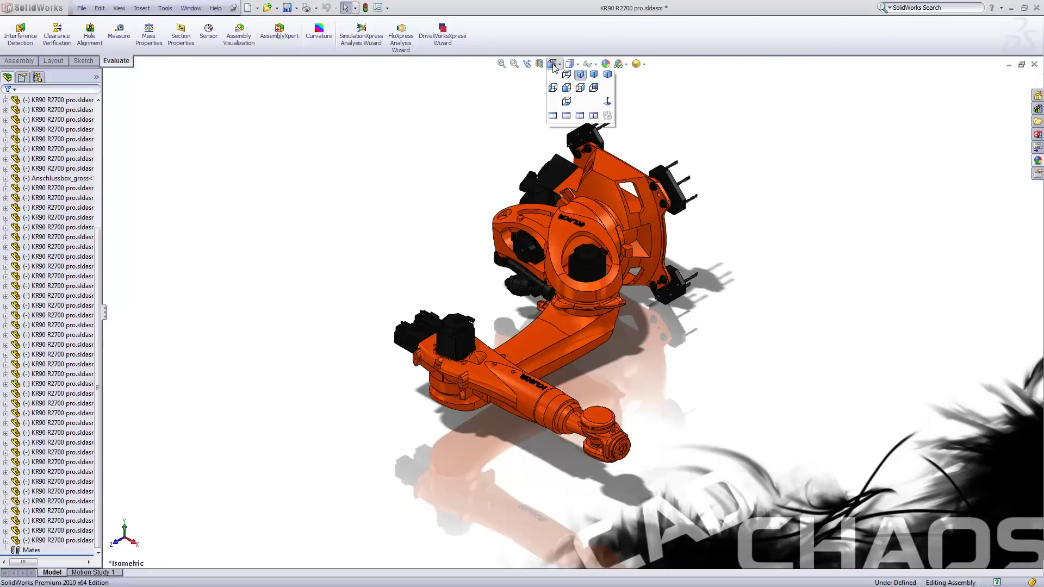
{"action": "left_click", "coordinate": [565, 90]}
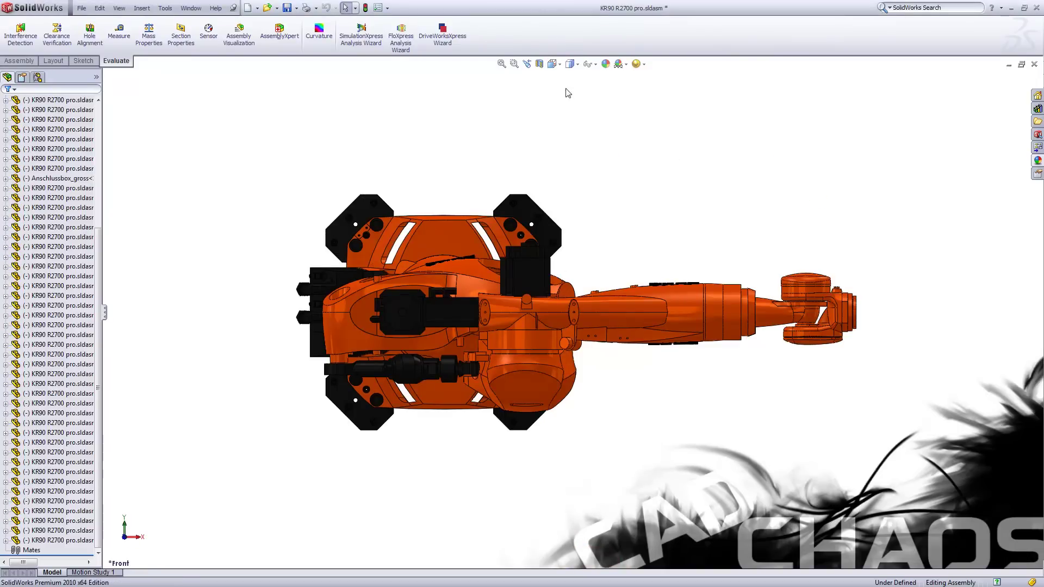
{"action": "right_click", "coordinate": [630, 223]}
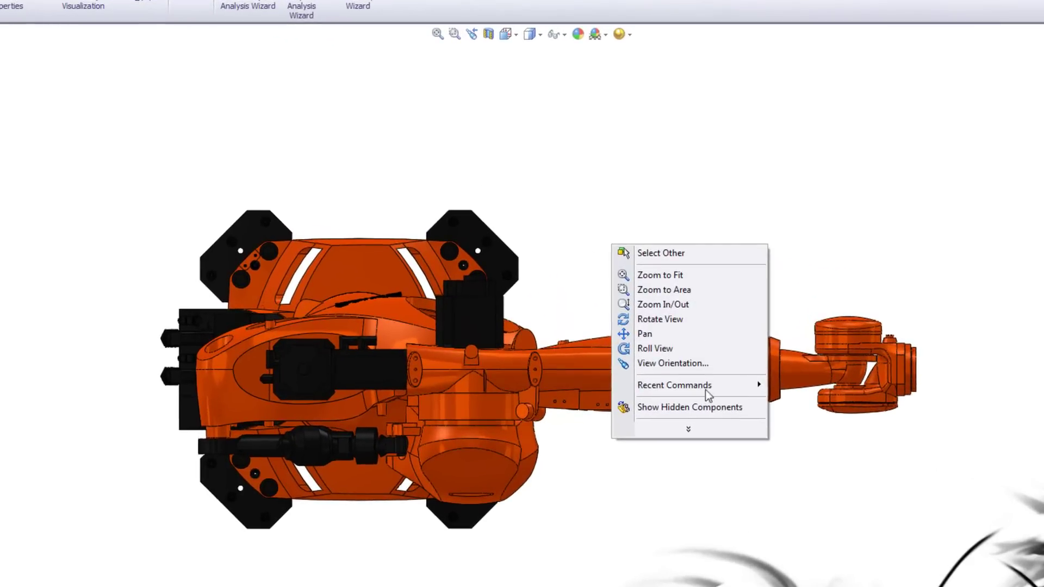
{"action": "left_click", "coordinate": [696, 362]}
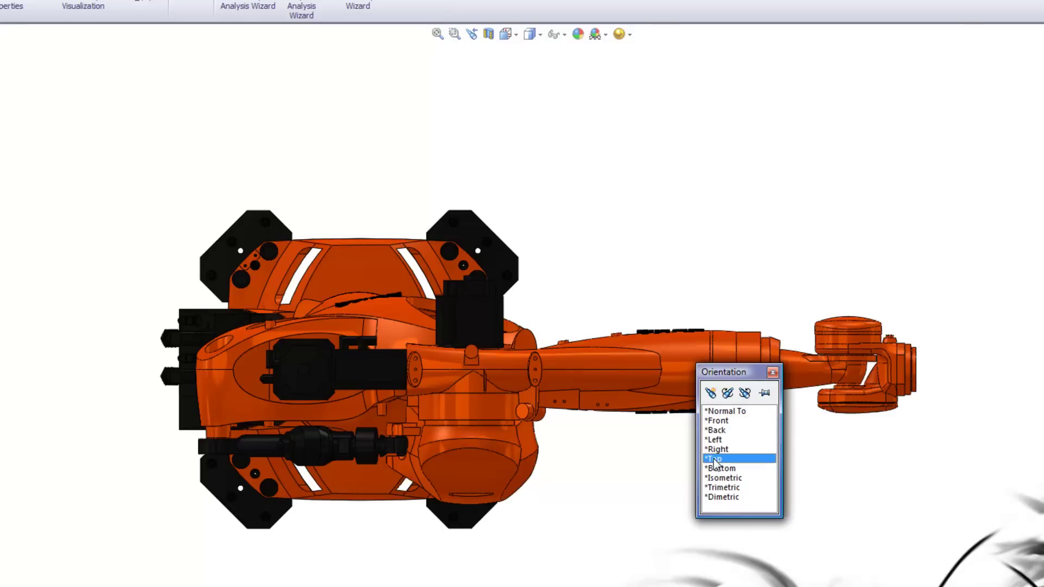
{"action": "left_click", "coordinate": [728, 394]}
{"action": "left_click", "coordinate": [501, 371]}
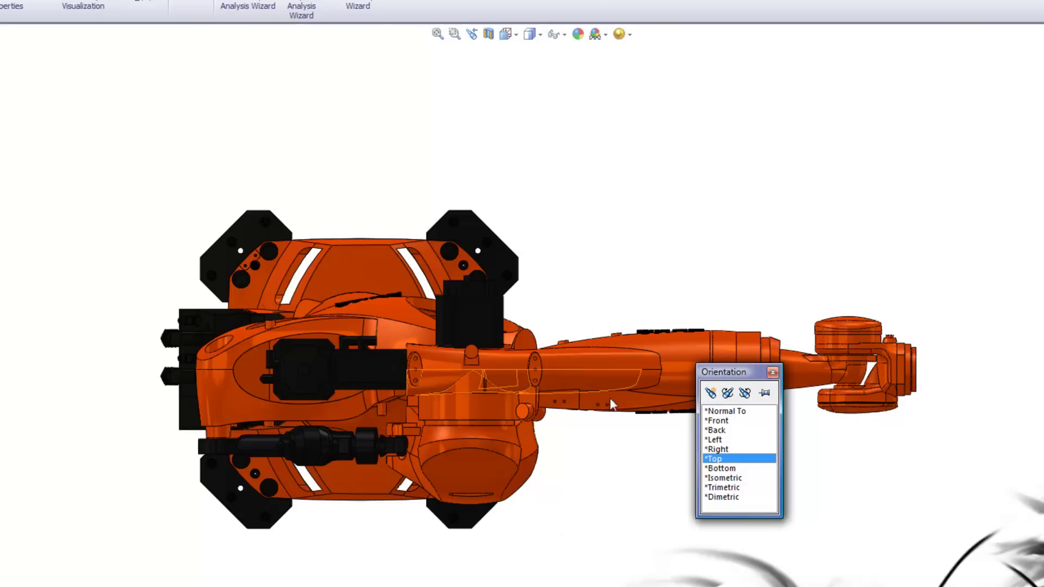
{"action": "left_click", "coordinate": [773, 372]}
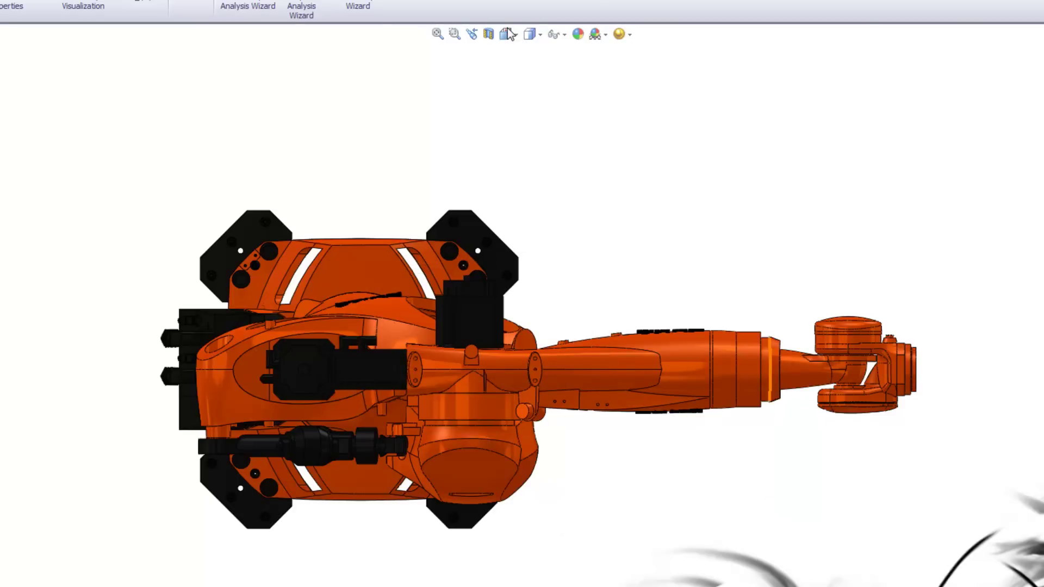
{"action": "left_click", "coordinate": [509, 35]}
{"action": "left_click", "coordinate": [526, 49]}
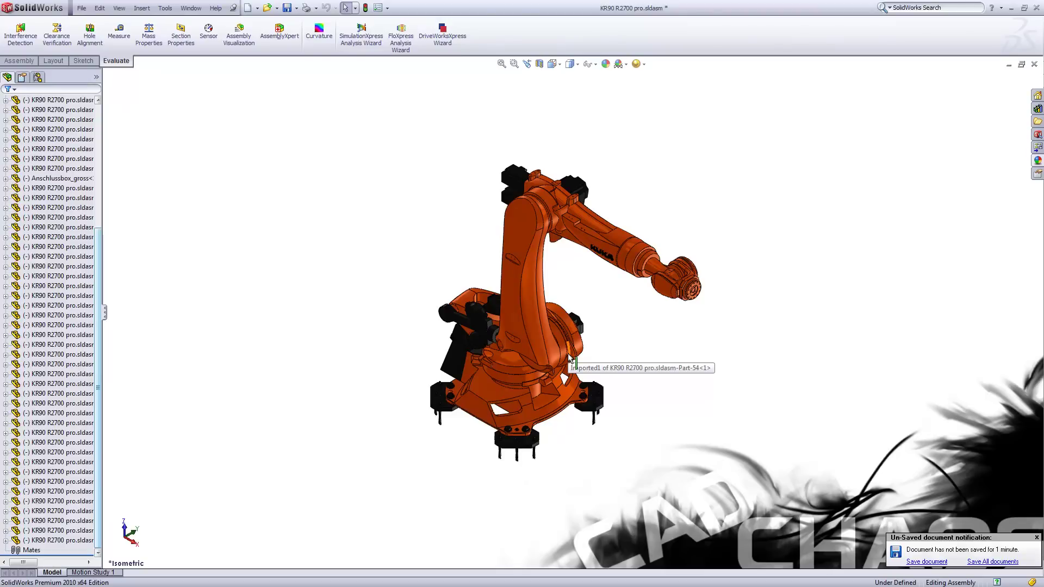
Create a new empty part document, Part59
{"action": "left_click", "coordinate": [82, 7]}
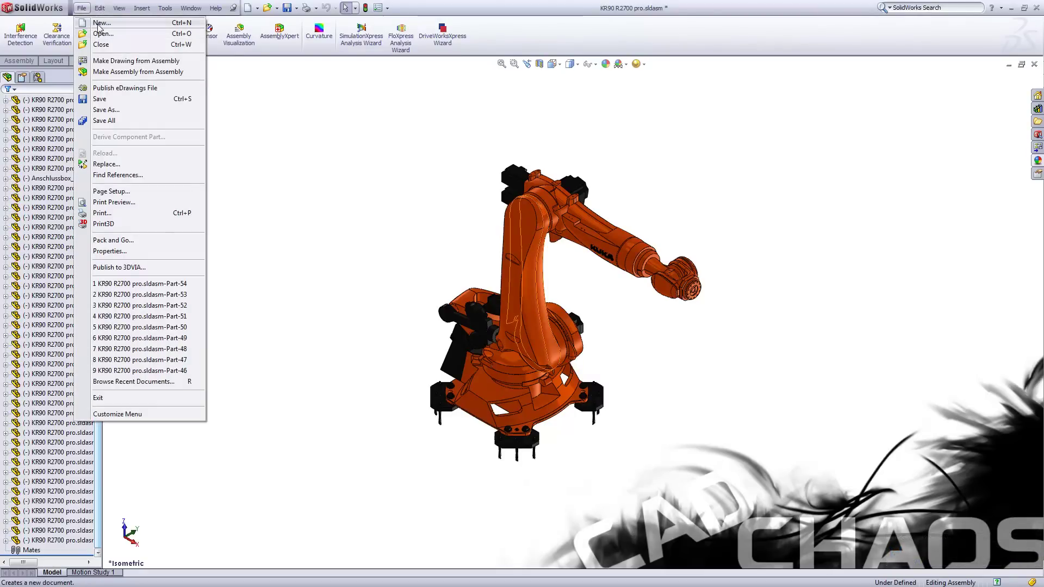
{"action": "left_click", "coordinate": [99, 24]}
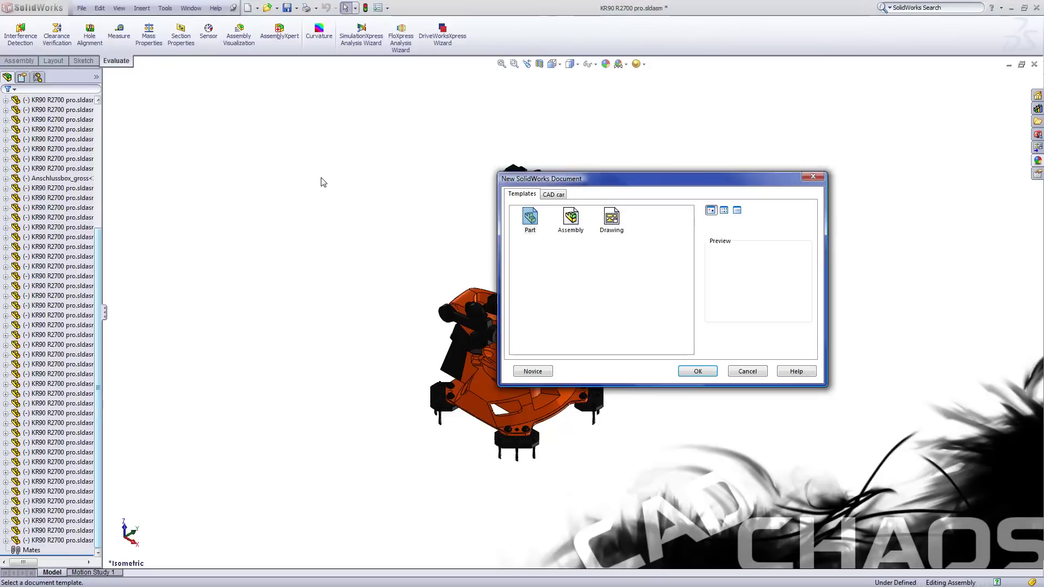
{"action": "left_click", "coordinate": [697, 371]}
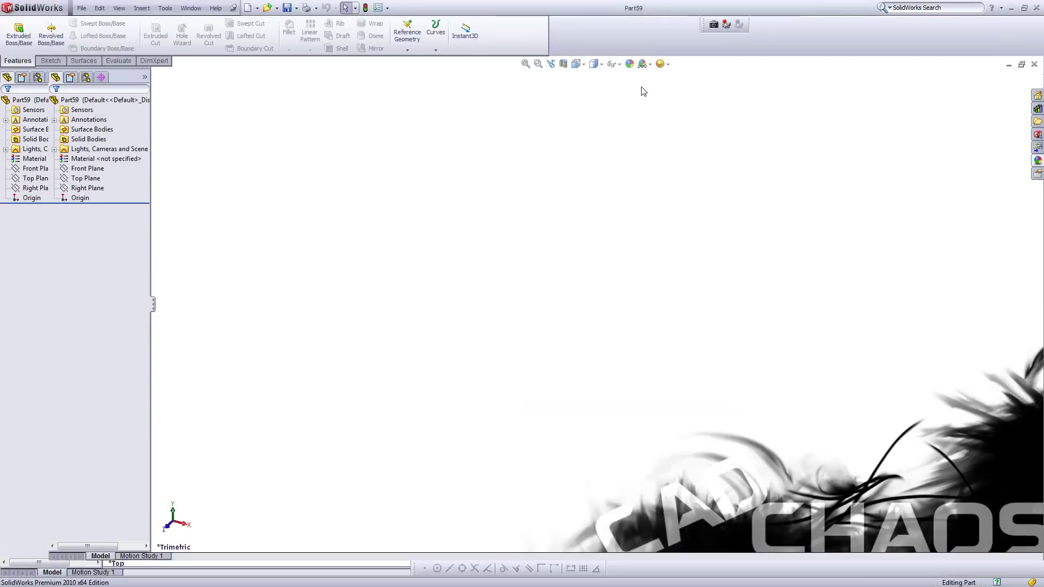
View Part59 in Isometric, select its Front, Top and Right Planes, then return to the assembly
{"action": "left_click", "coordinate": [577, 65]}
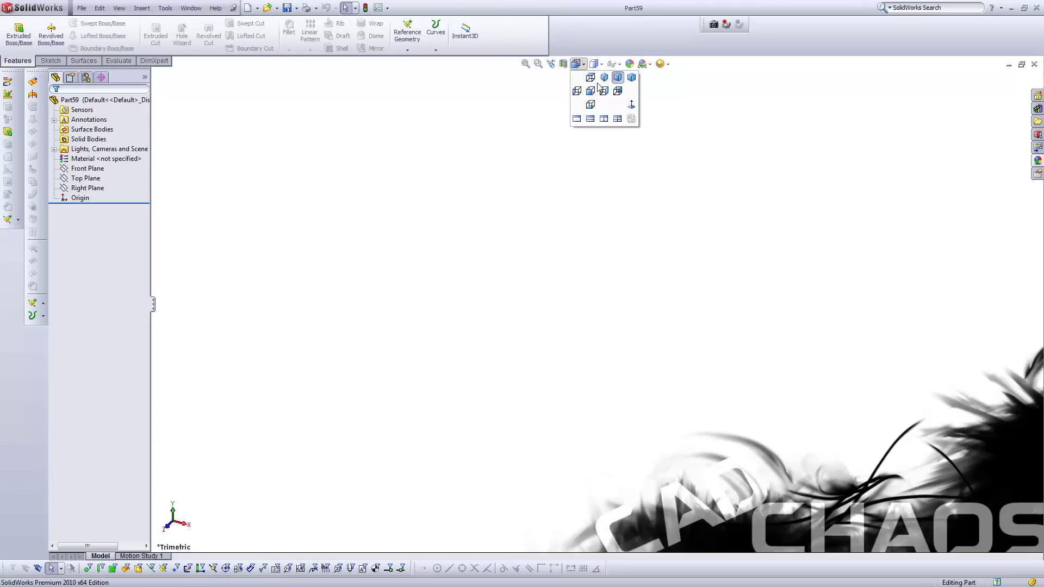
{"action": "left_click", "coordinate": [605, 81]}
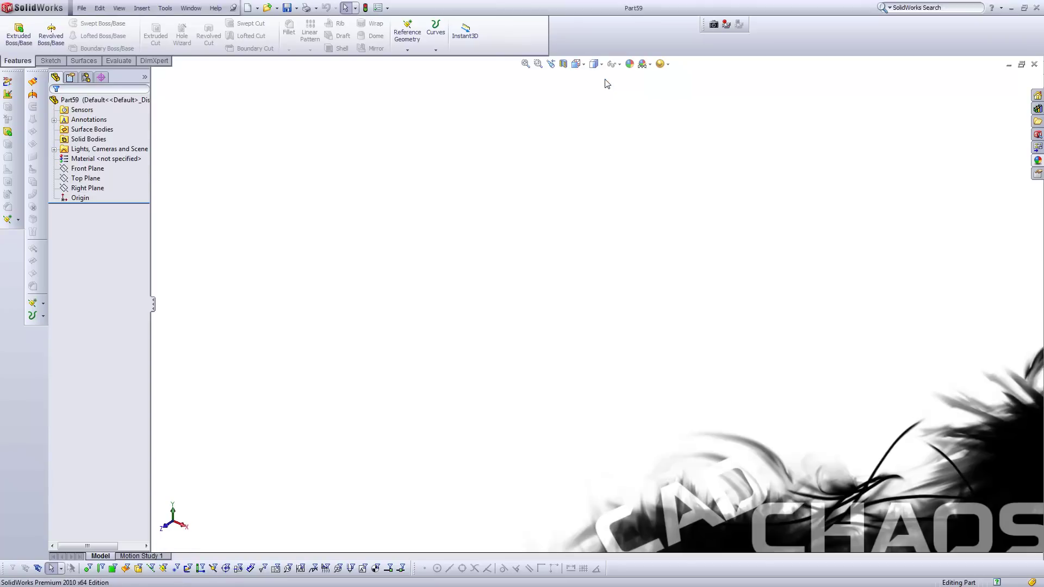
{"action": "left_click", "coordinate": [87, 168]}
{"action": "left_click", "coordinate": [86, 178]}
{"action": "left_click", "coordinate": [87, 188]}
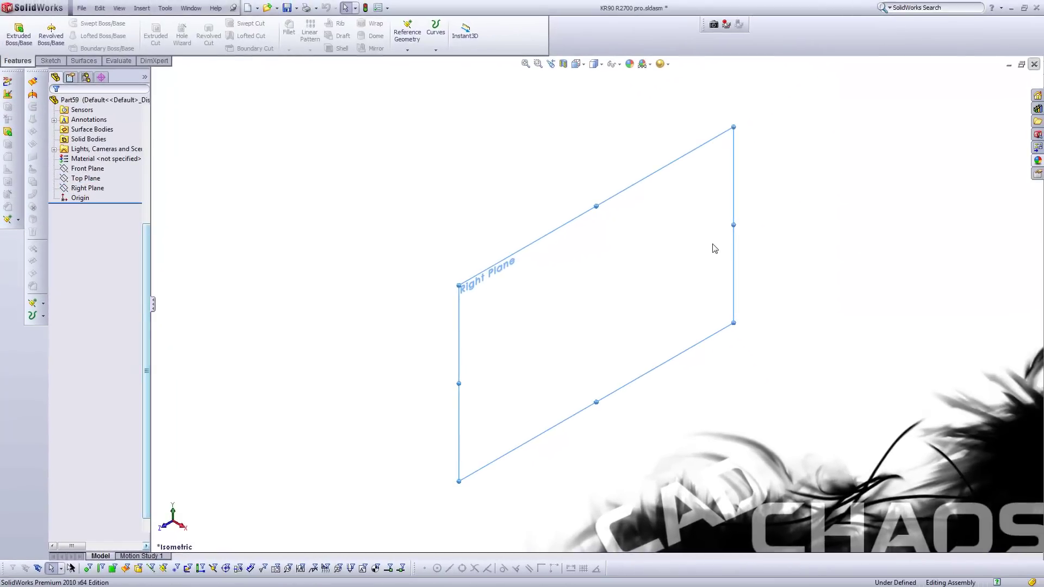
{"action": "key", "text": "ctrl+Tab"}
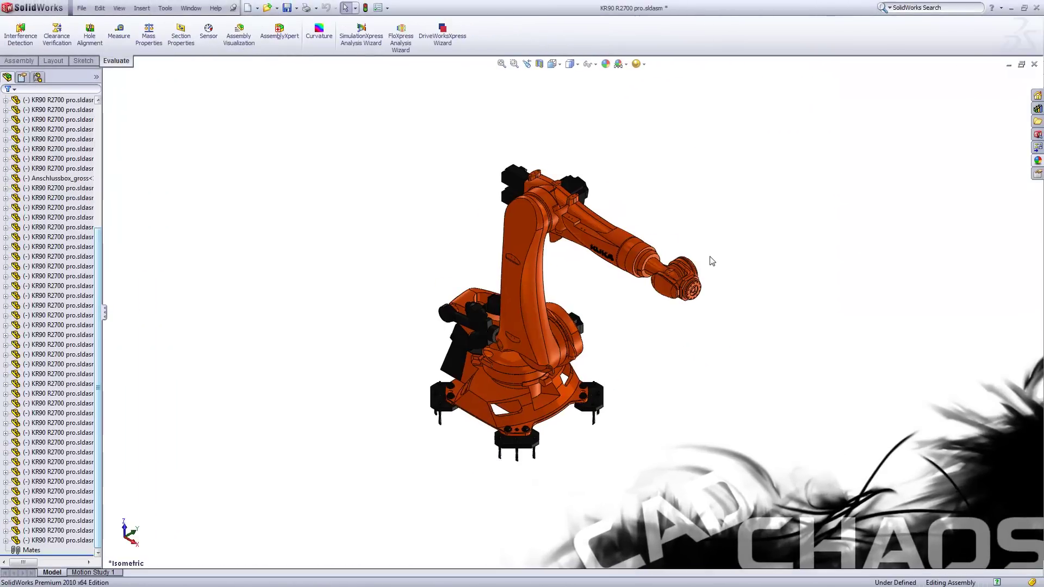
Make the robot's Top view the new Front standard view, then show it in Isometric
{"action": "left_click", "coordinate": [552, 63]}
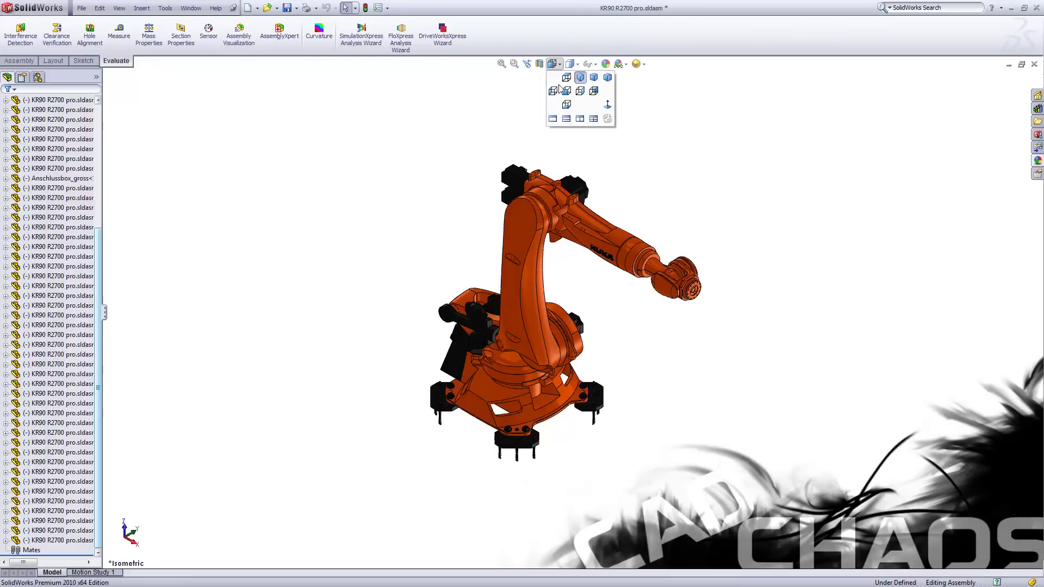
{"action": "left_click", "coordinate": [566, 77]}
{"action": "right_click", "coordinate": [694, 179]}
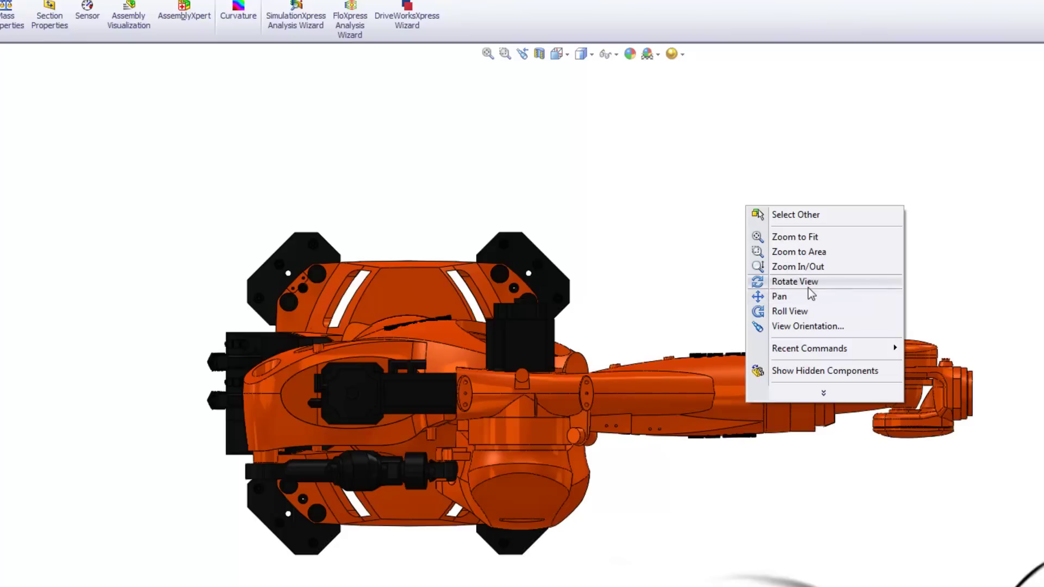
{"action": "left_click", "coordinate": [775, 327]}
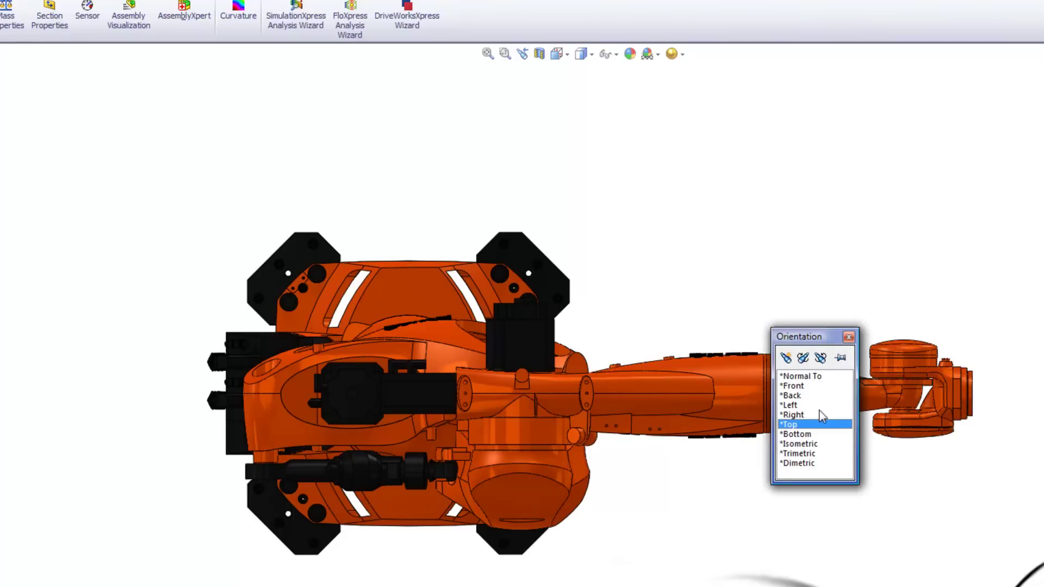
{"action": "left_click", "coordinate": [800, 387]}
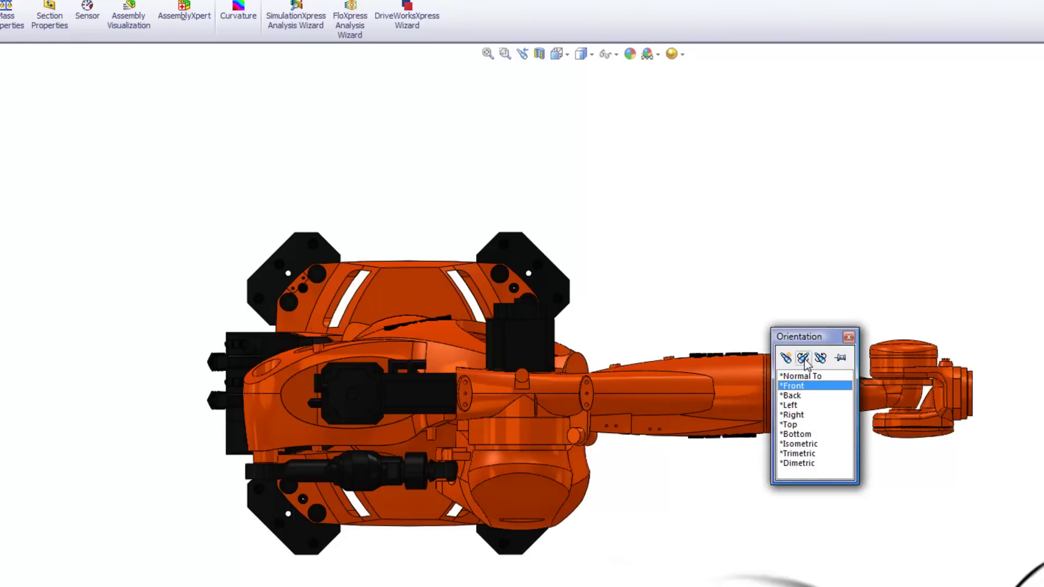
{"action": "left_click", "coordinate": [804, 360]}
{"action": "left_click", "coordinate": [542, 401]}
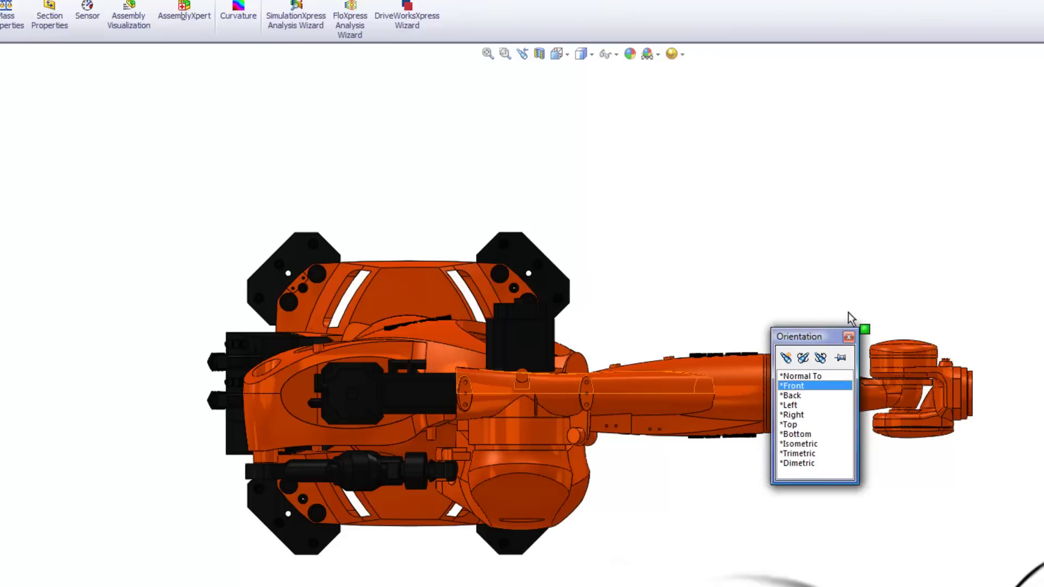
{"action": "left_click", "coordinate": [848, 337]}
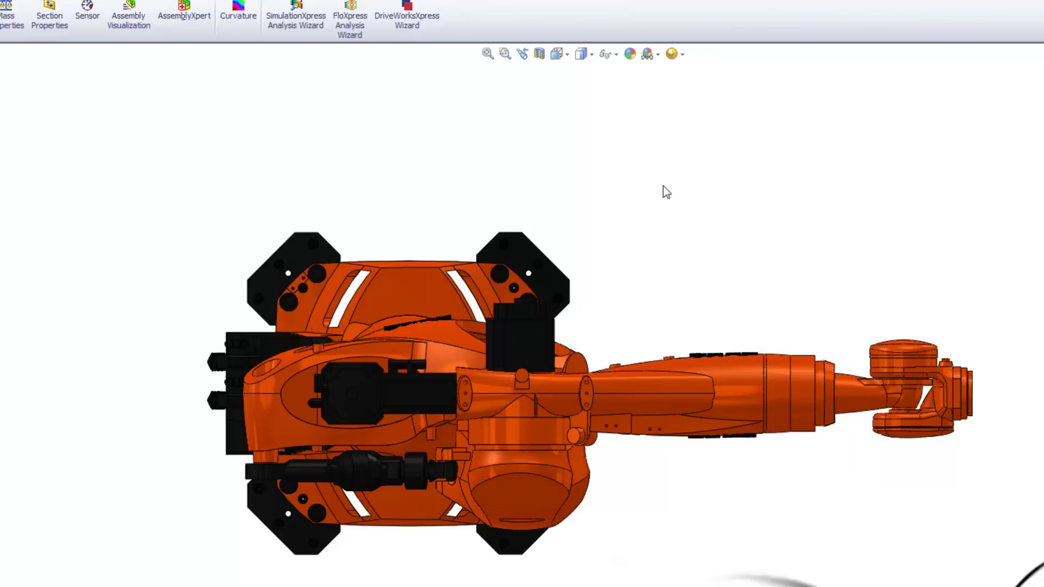
{"action": "left_click", "coordinate": [559, 54]}
{"action": "left_click", "coordinate": [595, 81]}
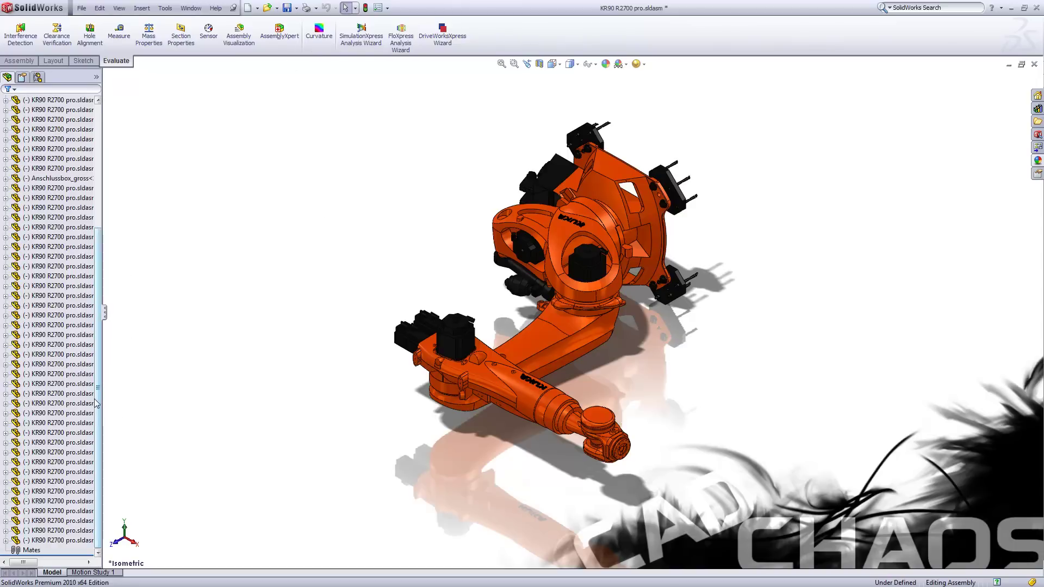
{"action": "left_click_drag", "start_coordinate": [98, 404], "coordinate": [98, 280]}
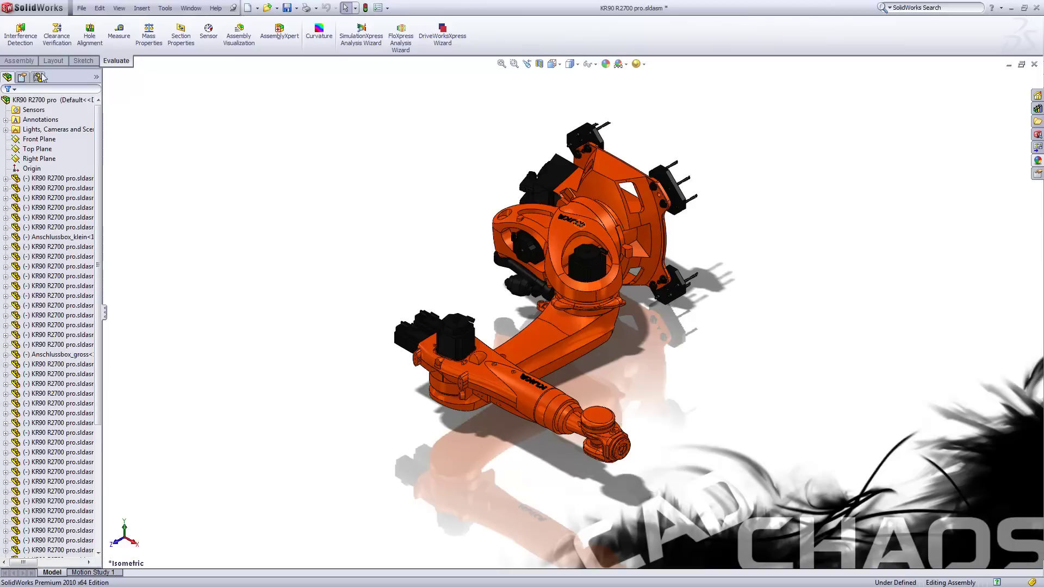
{"action": "left_click", "coordinate": [90, 178]}
{"action": "scroll", "coordinate": [64, 231], "scroll_direction": "down", "scroll_amount": 4}
{"action": "scroll", "coordinate": [64, 232], "scroll_direction": "down", "scroll_amount": 2}
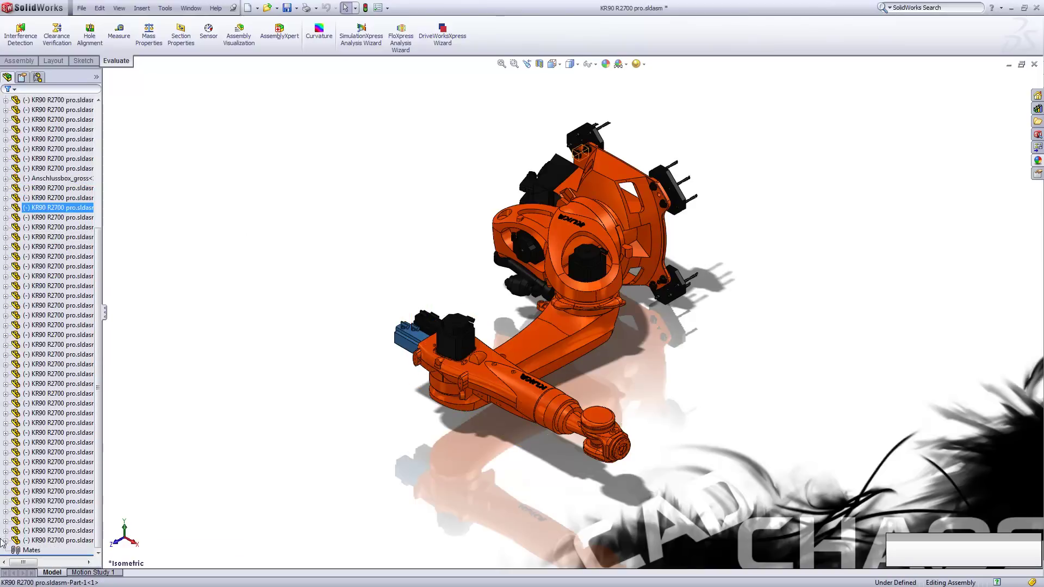
{"action": "left_click", "coordinate": [43, 542], "text": "shift"}
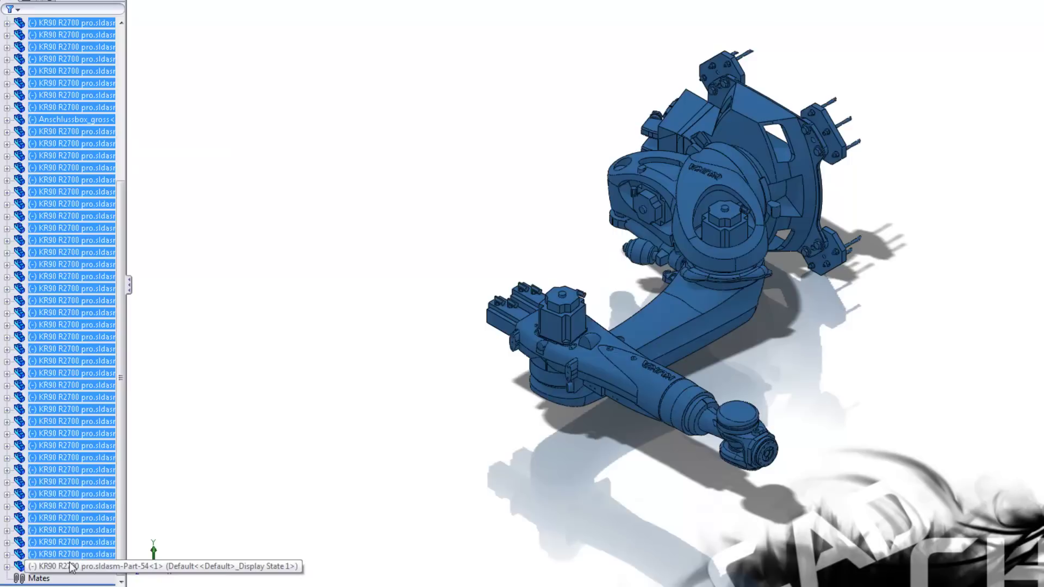
{"action": "right_click", "coordinate": [71, 567]}
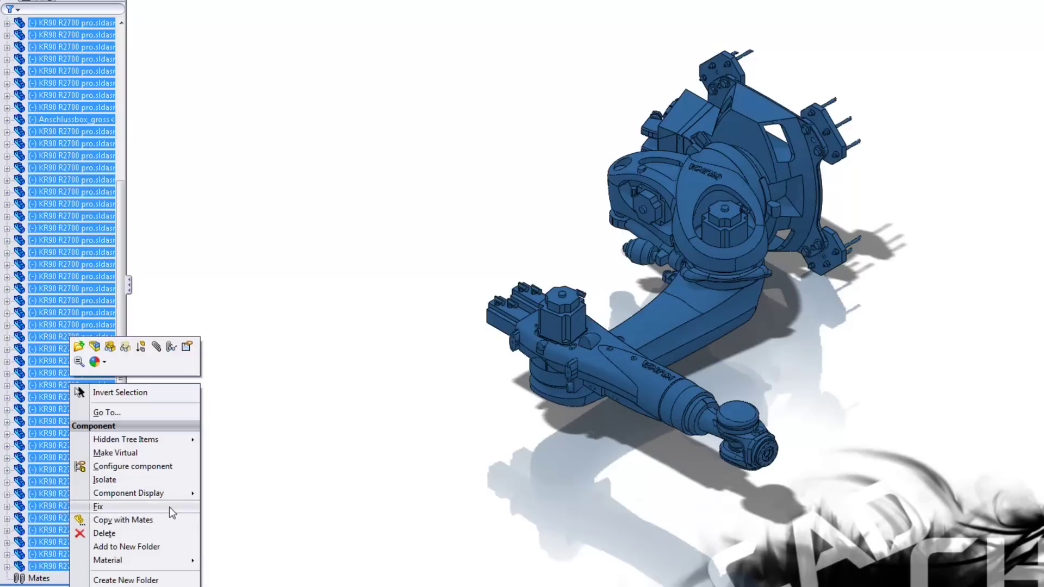
{"action": "left_click", "coordinate": [291, 422]}
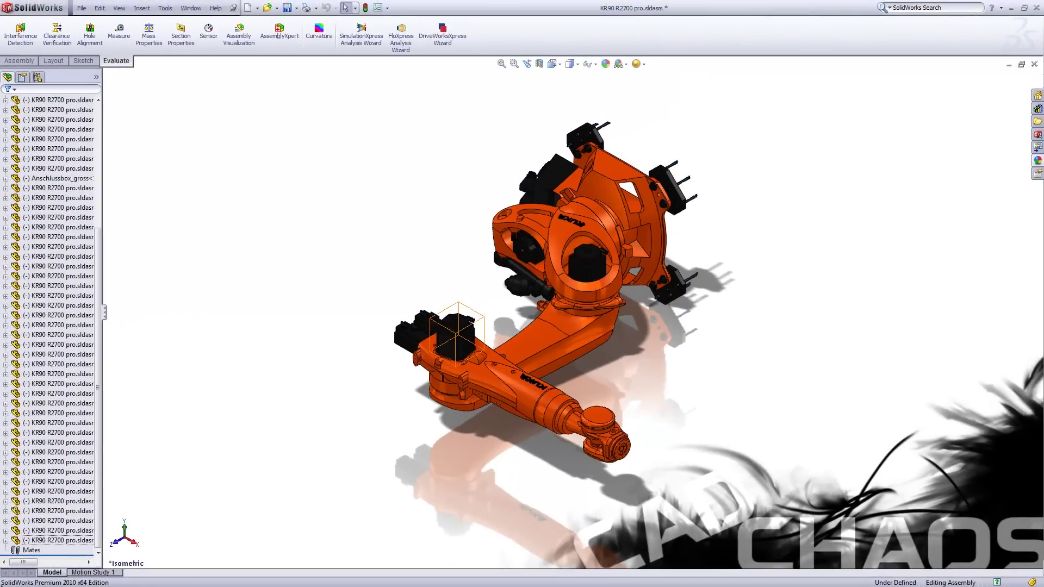
{"action": "left_click", "coordinate": [62, 540]}
{"action": "left_click", "coordinate": [64, 316], "text": "ctrl"}
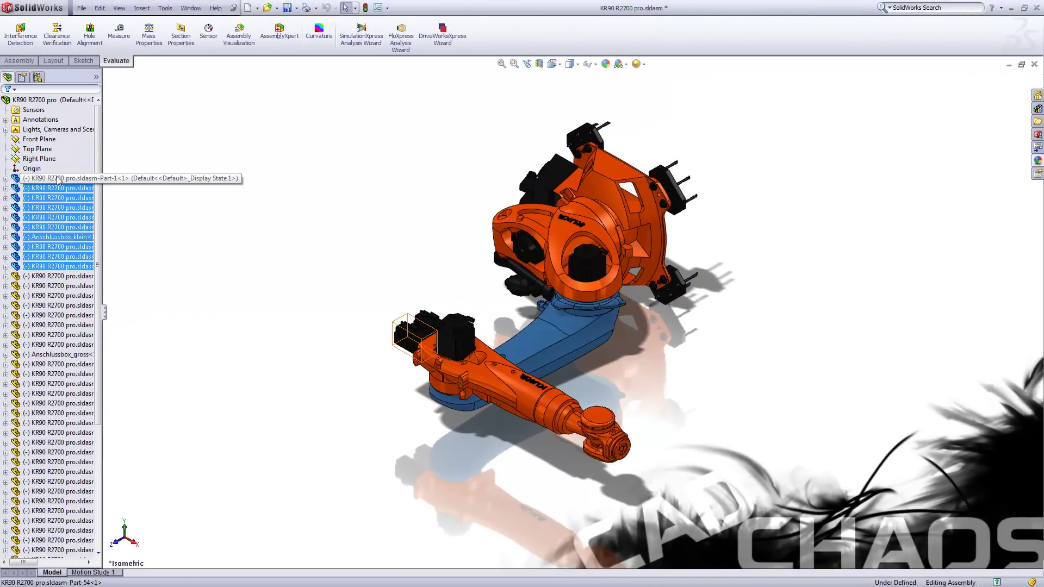
Rotate all robot components by ΔX 90° using Rotate Component By Delta XYZ, applying repeatedly
{"action": "left_click", "coordinate": [58, 179], "text": "shift"}
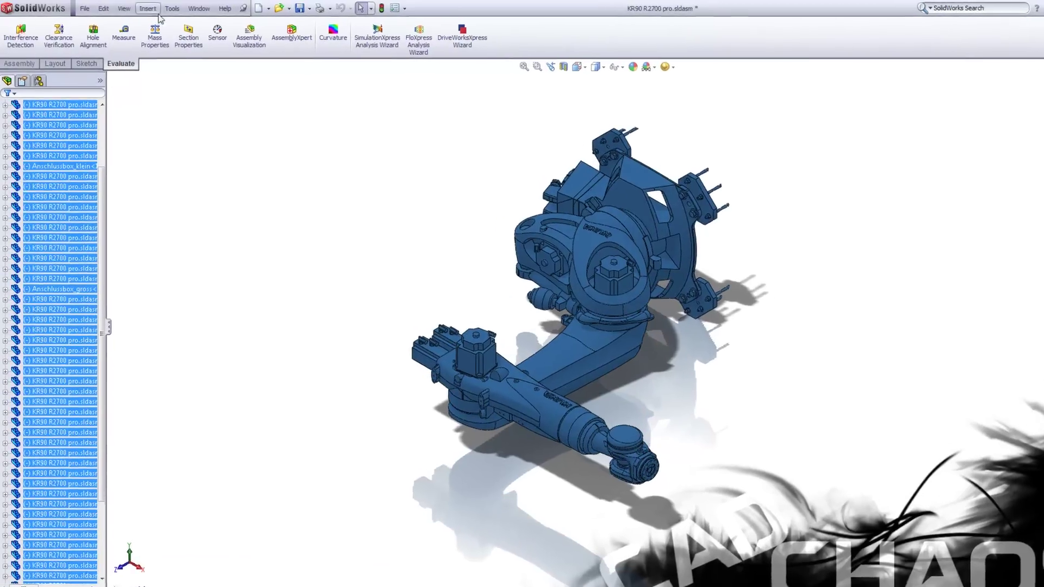
{"action": "left_click", "coordinate": [165, 8]}
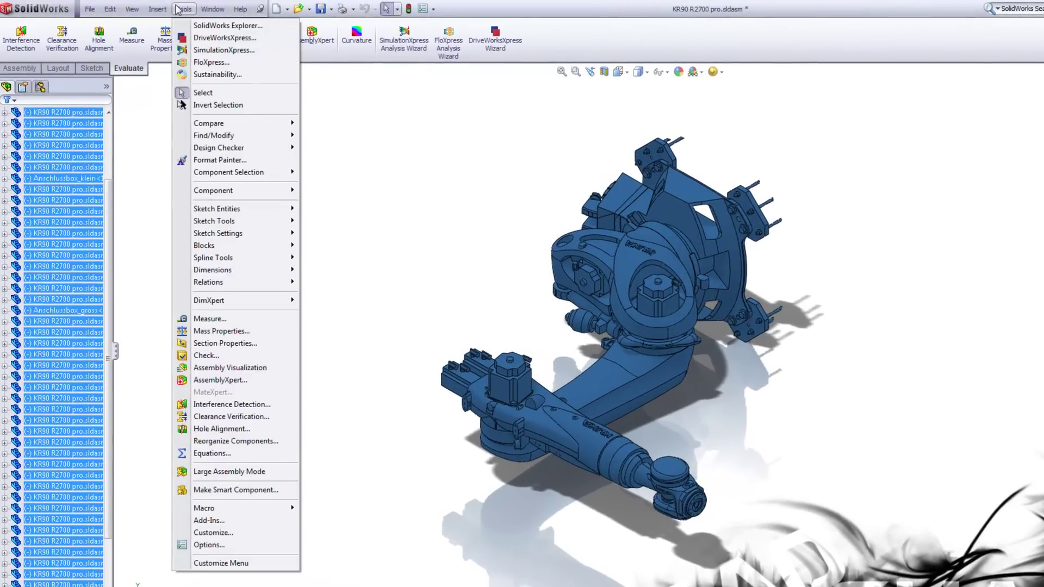
{"action": "mouse_move", "coordinate": [272, 191]}
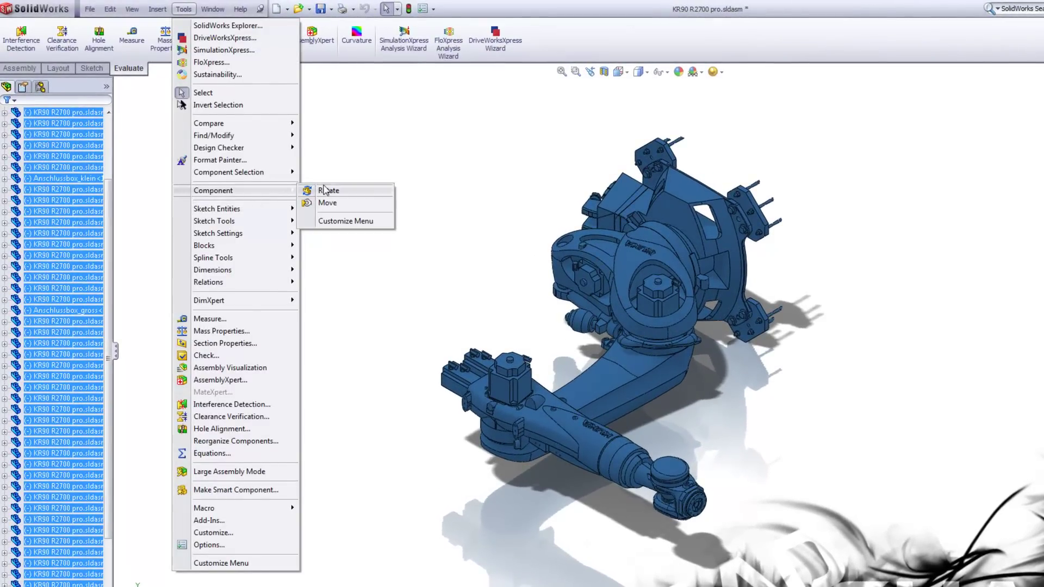
{"action": "left_click", "coordinate": [327, 190]}
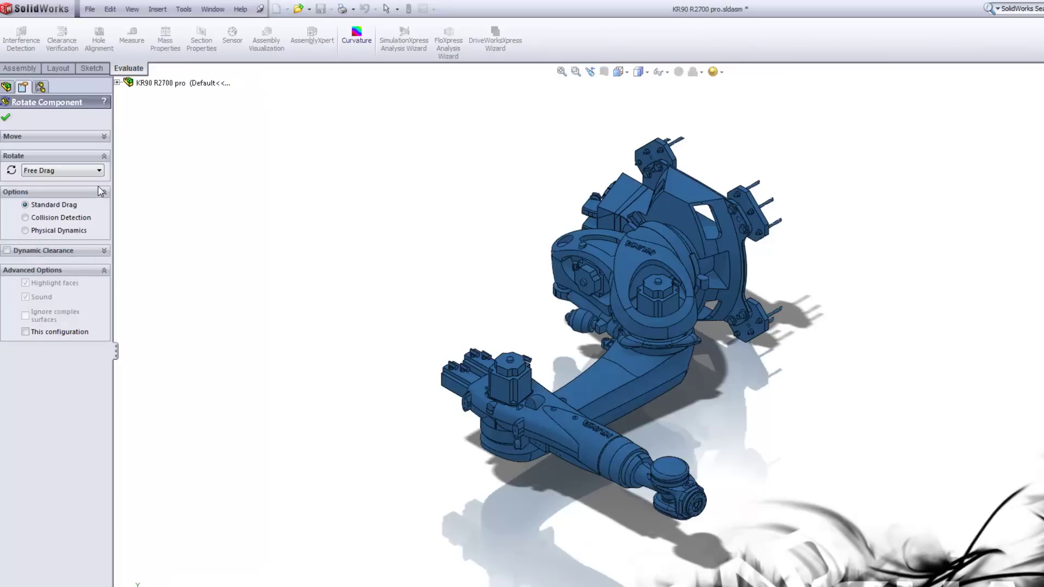
{"action": "left_click", "coordinate": [99, 171]}
{"action": "left_click", "coordinate": [58, 197]}
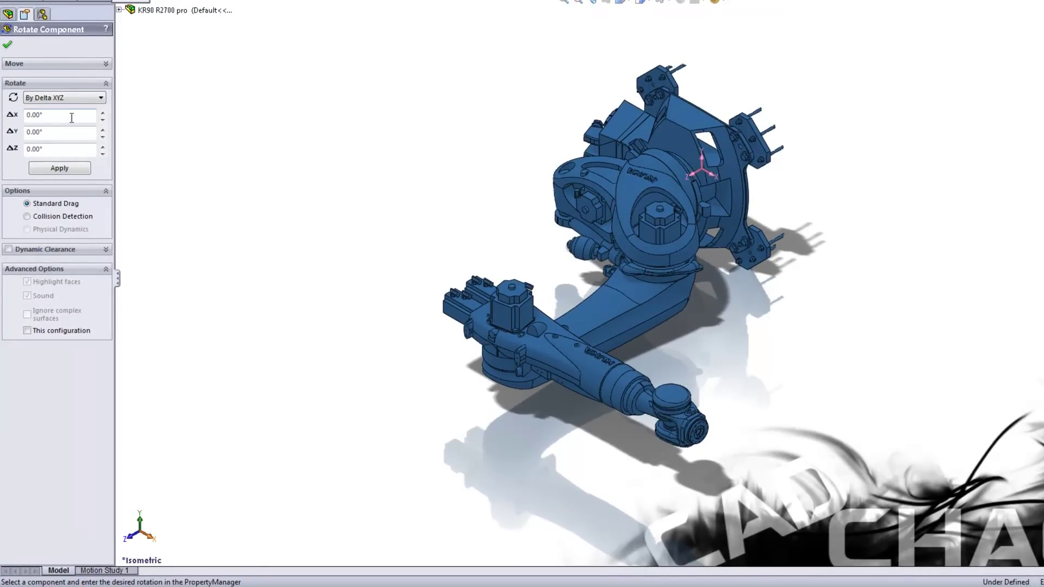
{"action": "left_click_drag", "start_coordinate": [66, 115], "coordinate": [20, 118]}
{"action": "type", "text": "90"}
{"action": "left_click", "coordinate": [68, 172]}
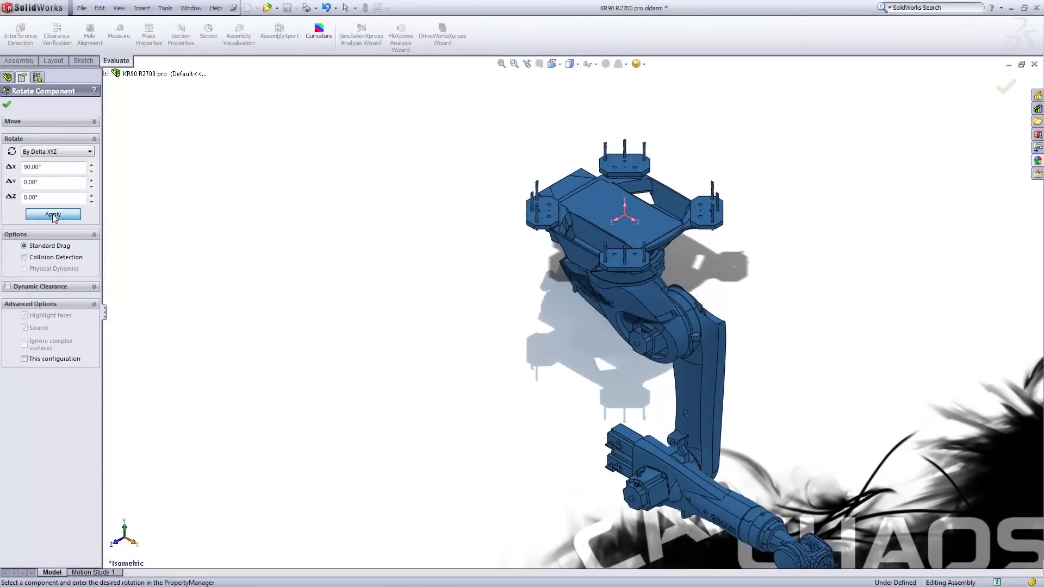
{"action": "left_click", "coordinate": [52, 215]}
{"action": "left_click", "coordinate": [53, 215]}
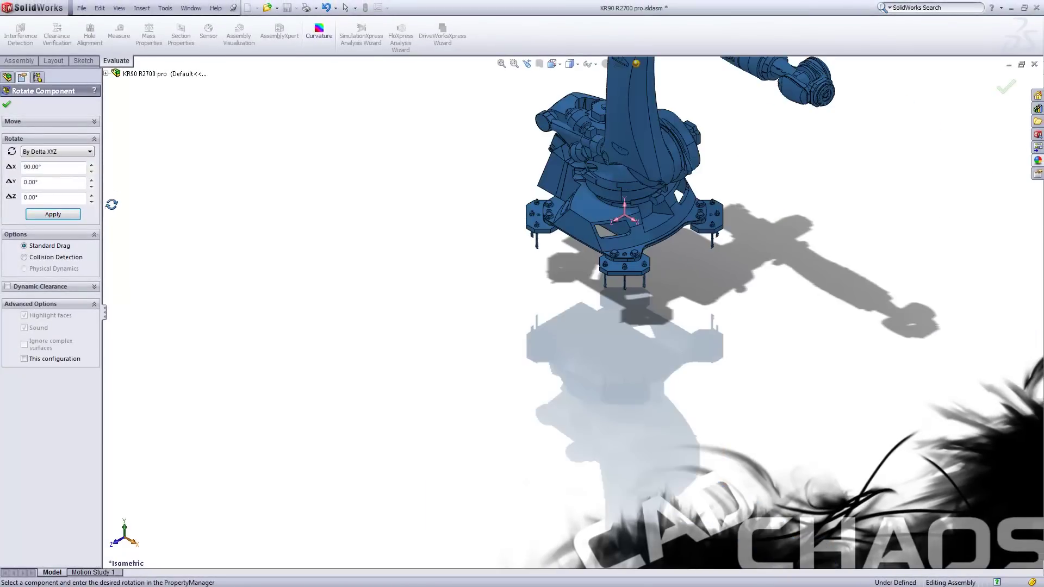
{"action": "scroll", "coordinate": [597, 253], "scroll_direction": "up", "scroll_amount": 3}
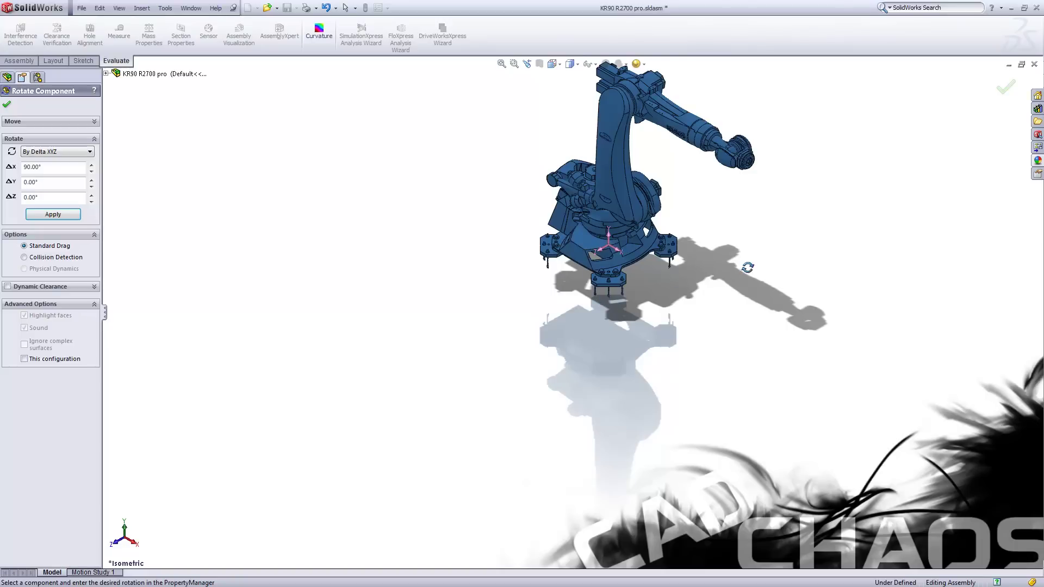
Confirm the component rotation and show the upright robot in Isometric
{"action": "left_click", "coordinate": [6, 104]}
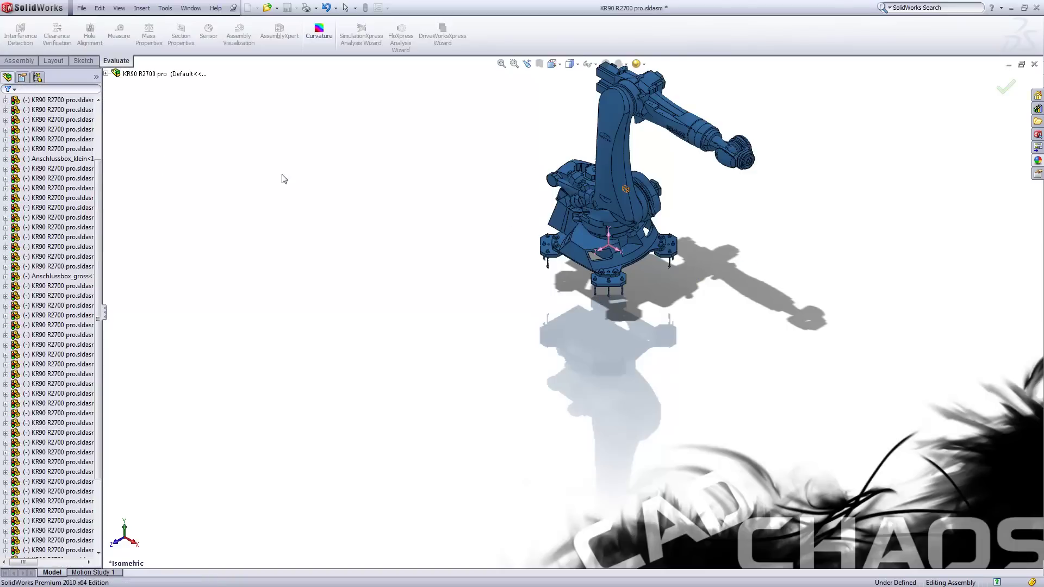
{"action": "left_click", "coordinate": [558, 65]}
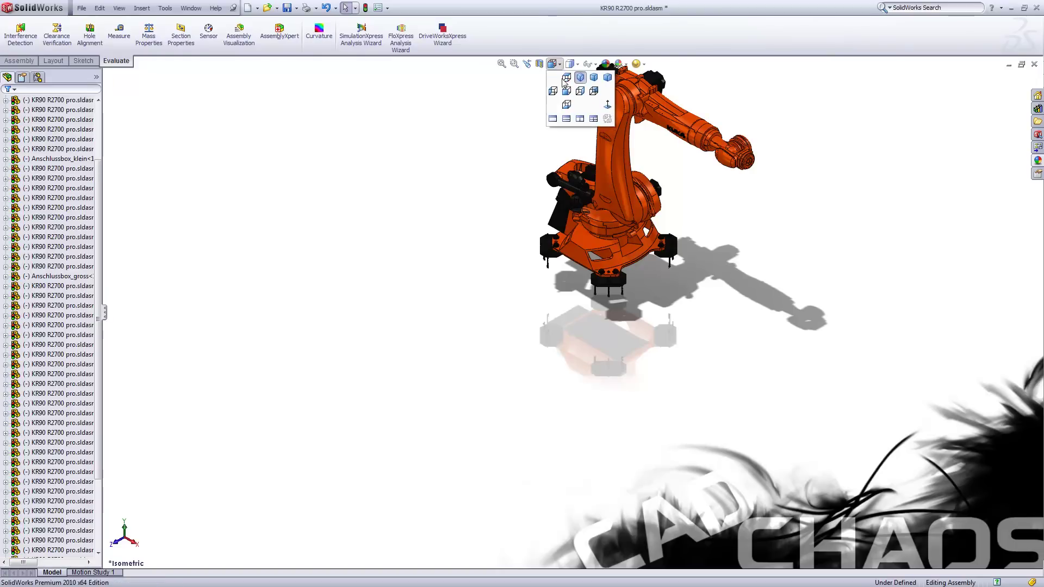
{"action": "left_click", "coordinate": [580, 78]}
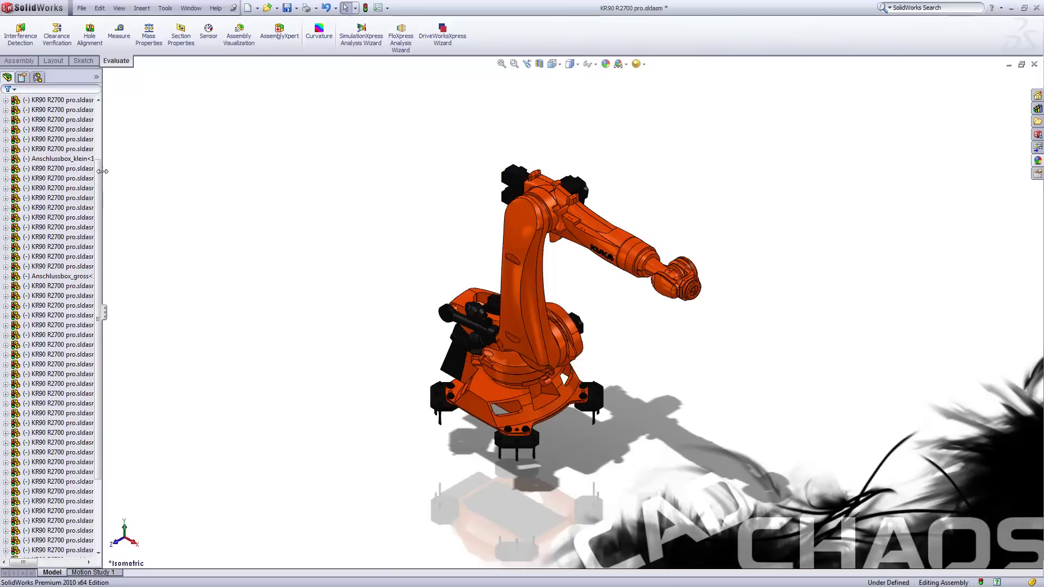
Fix all robot components in place, then bring up the open documents list
{"action": "scroll", "coordinate": [50, 184], "scroll_direction": "up", "scroll_amount": 3}
{"action": "left_click", "coordinate": [50, 188]}
{"action": "scroll", "coordinate": [54, 266], "scroll_direction": "down", "scroll_amount": 6}
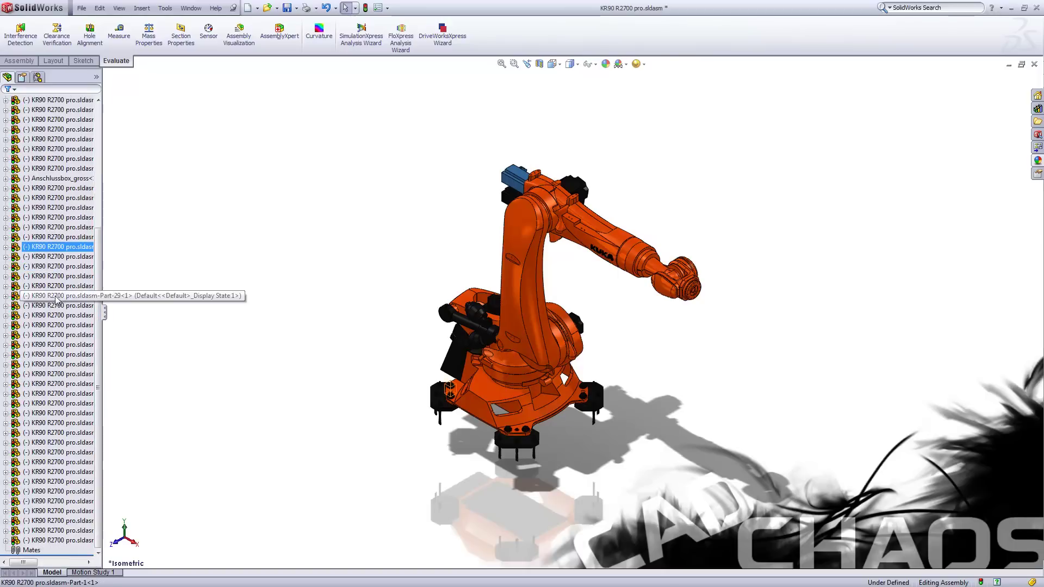
{"action": "left_click", "coordinate": [65, 550], "text": "shift"}
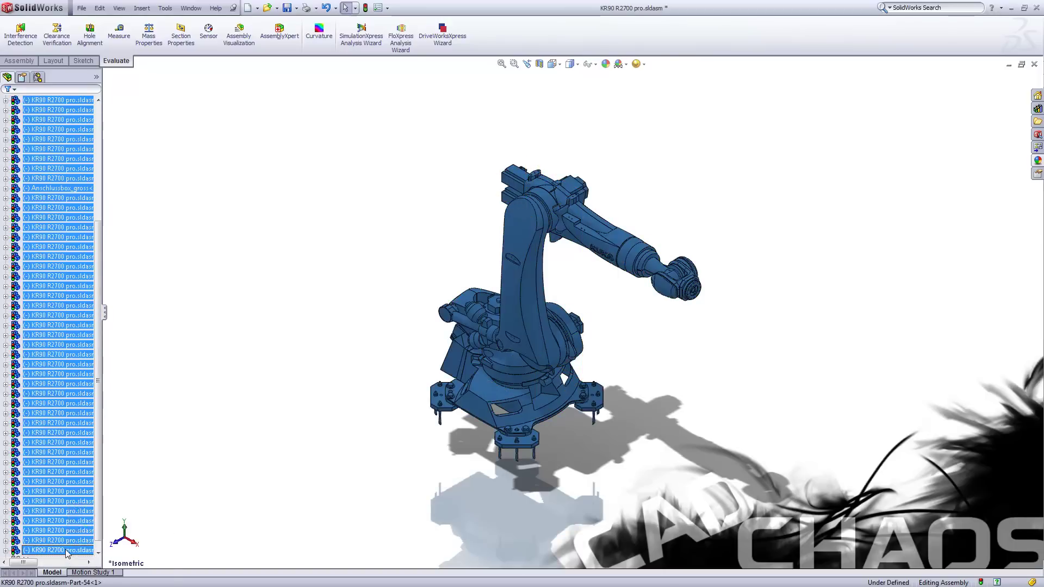
{"action": "right_click", "coordinate": [67, 552]}
{"action": "left_click", "coordinate": [89, 492]}
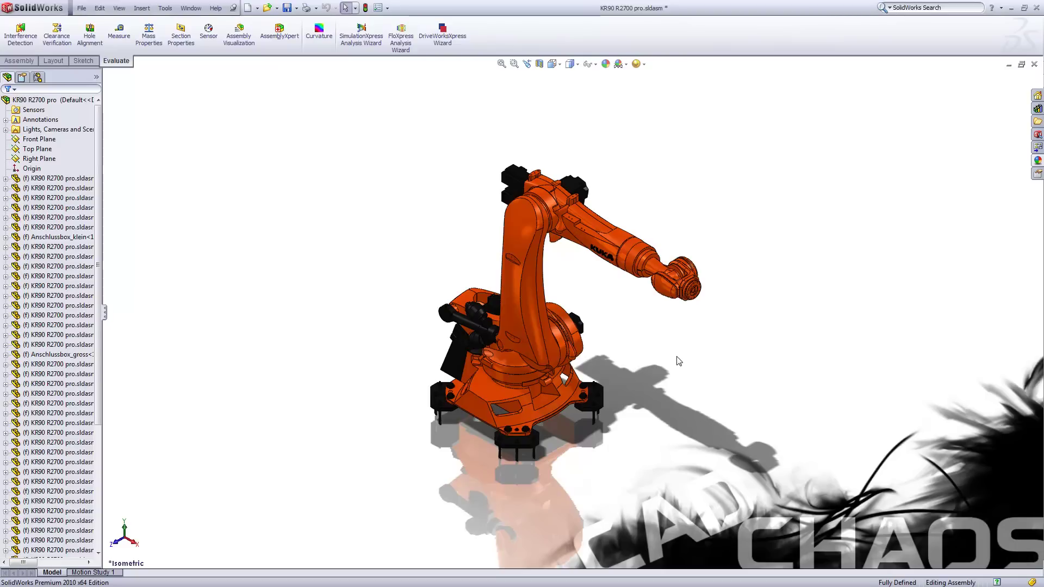
{"action": "key", "text": "ctrl+Tab"}
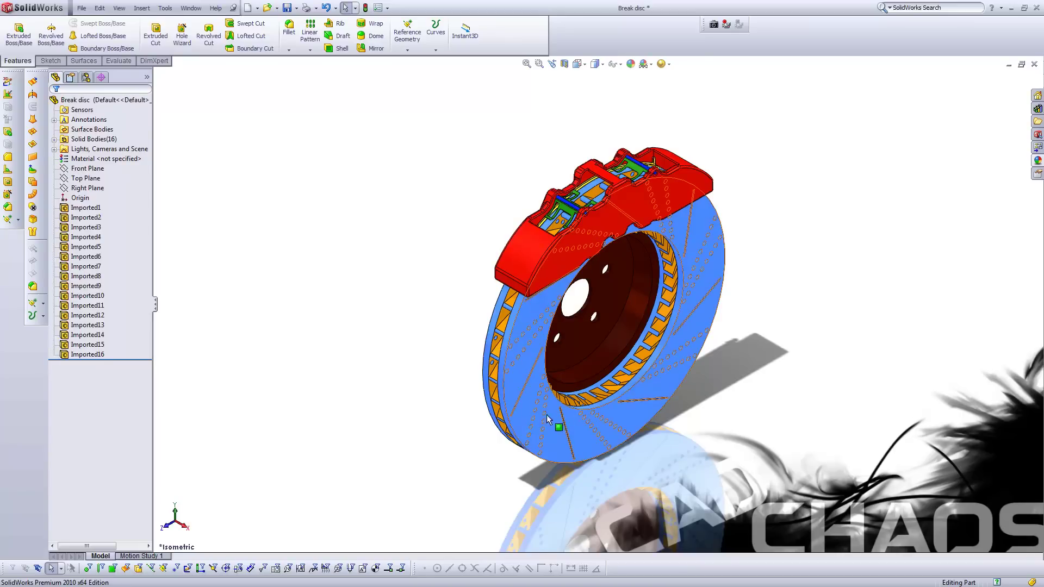
Orbit the Break disc part, reset to Isometric, and orbit again to view the caliper
{"action": "middle_click_drag", "start_coordinate": [560, 435], "coordinate": [684, 391]}
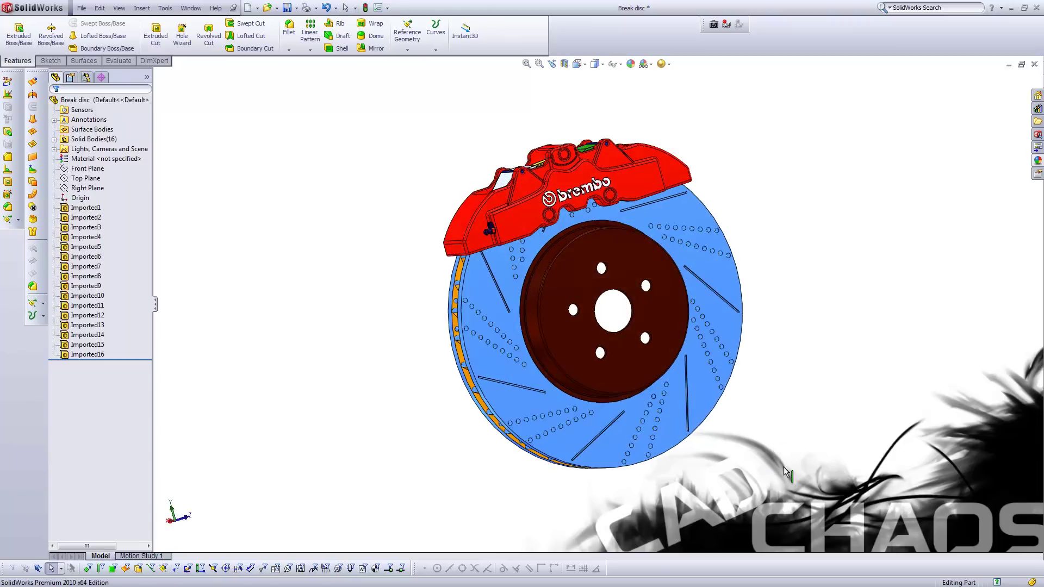
{"action": "left_click", "coordinate": [578, 64]}
{"action": "left_click", "coordinate": [600, 82]}
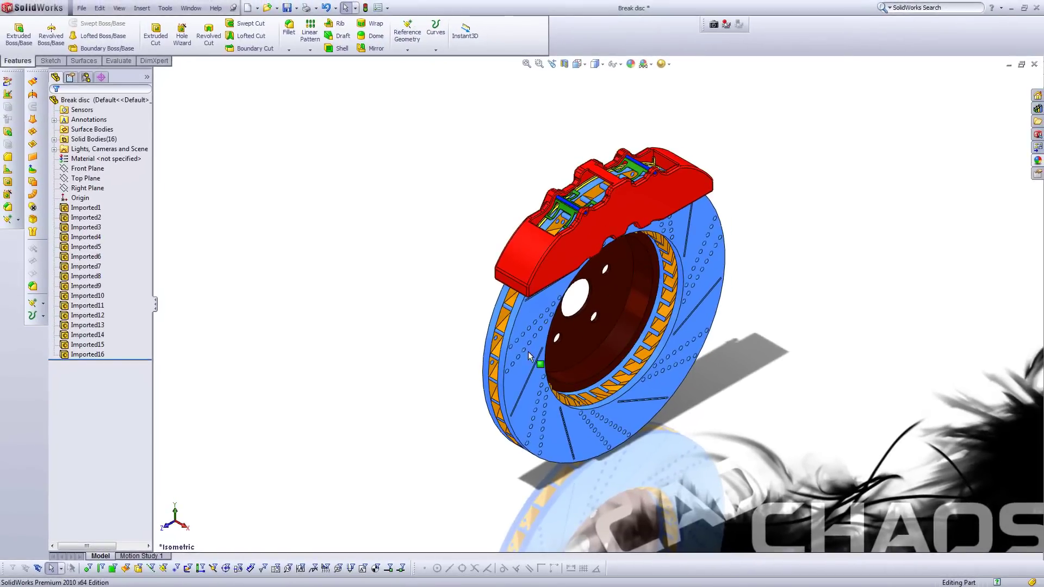
{"action": "middle_click_drag", "start_coordinate": [662, 275], "coordinate": [550, 381]}
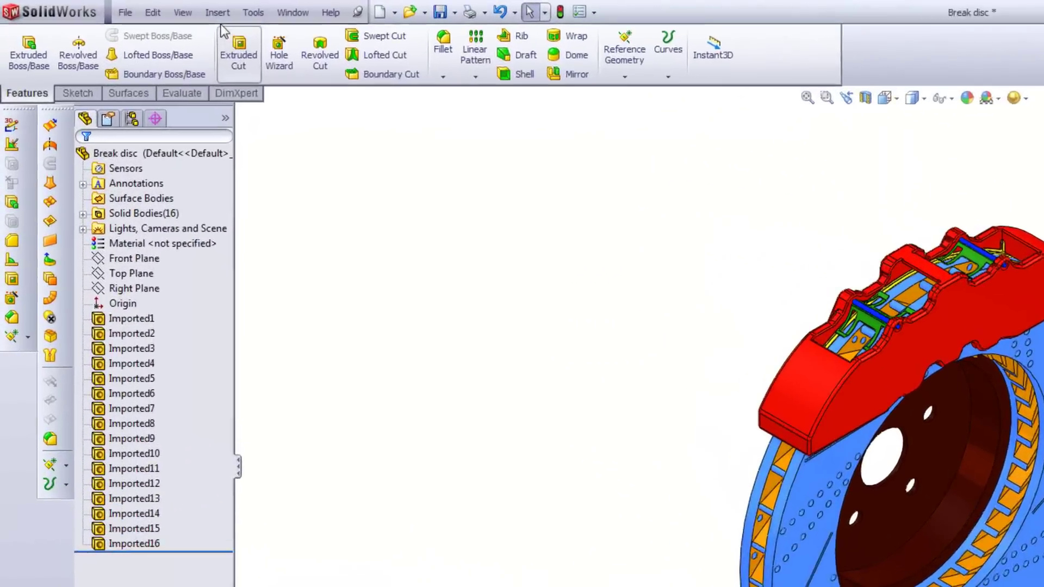
Start a Move/Copy Body feature and select all 16 solid bodies from the Solid Bodies folder
{"action": "left_click", "coordinate": [218, 13]}
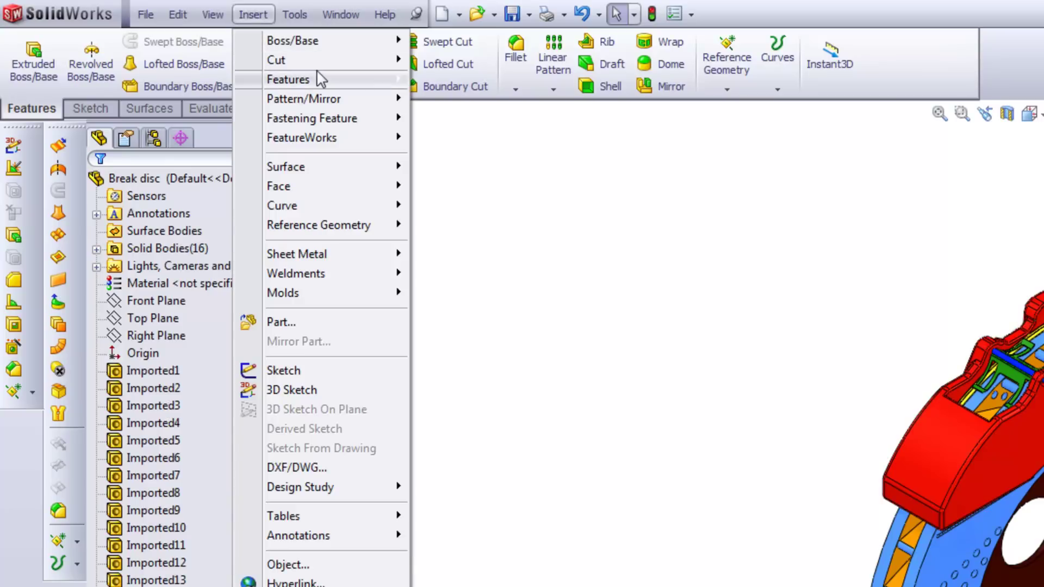
{"action": "mouse_move", "coordinate": [326, 78]}
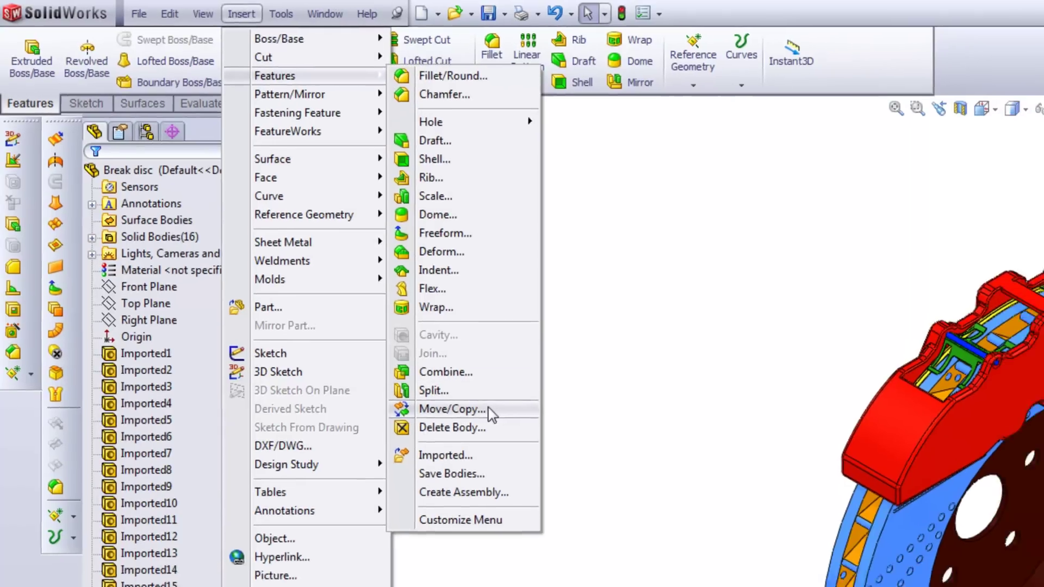
{"action": "left_click", "coordinate": [499, 430]}
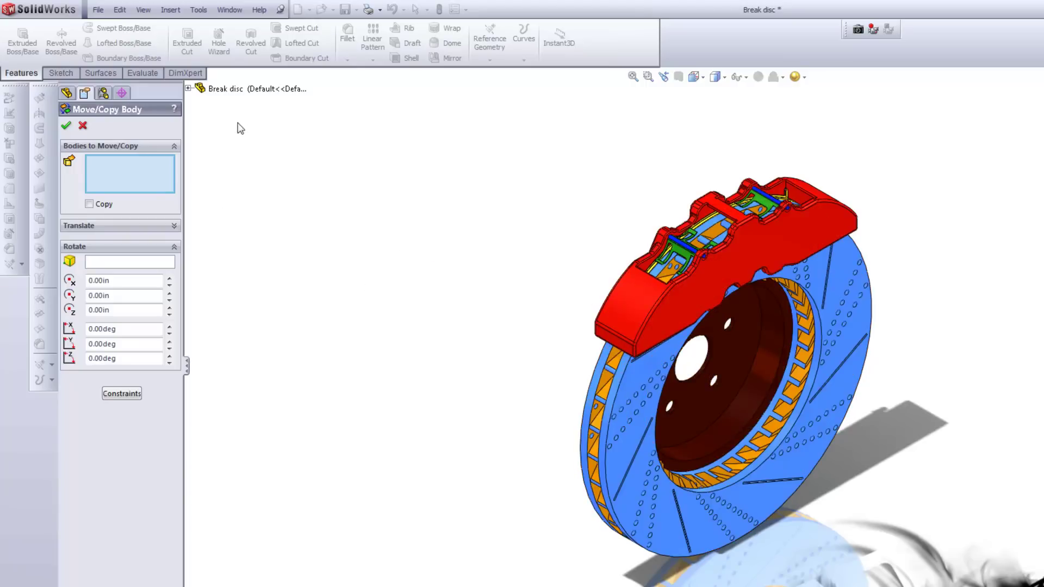
{"action": "left_click", "coordinate": [188, 88]}
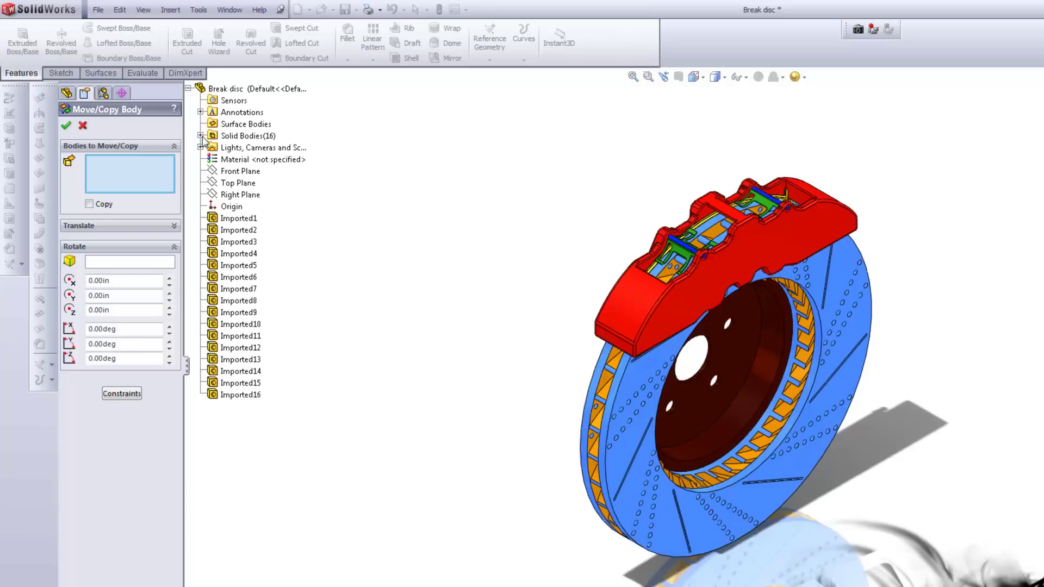
{"action": "left_click", "coordinate": [260, 276]}
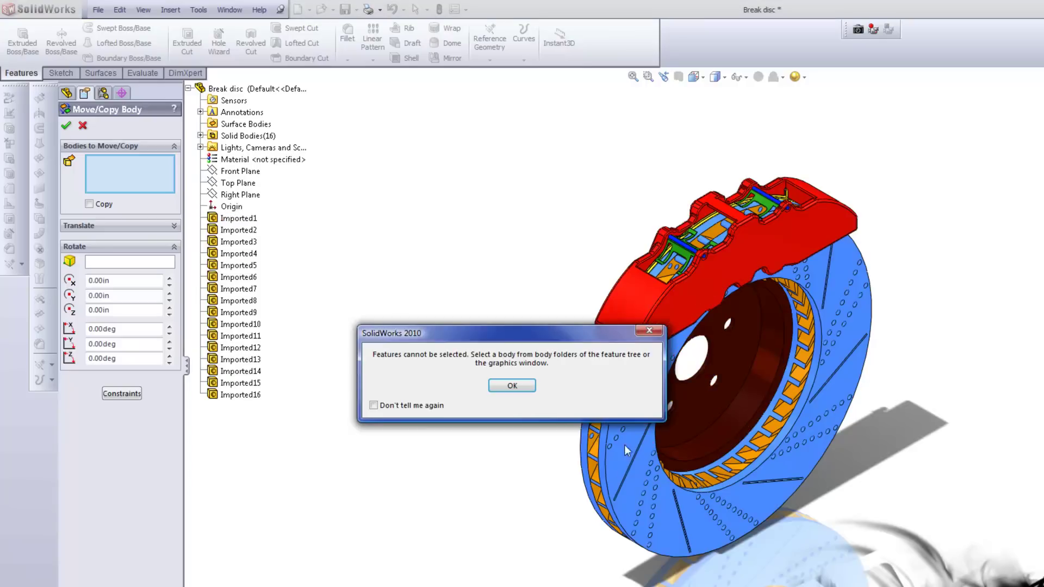
{"action": "left_click", "coordinate": [514, 386]}
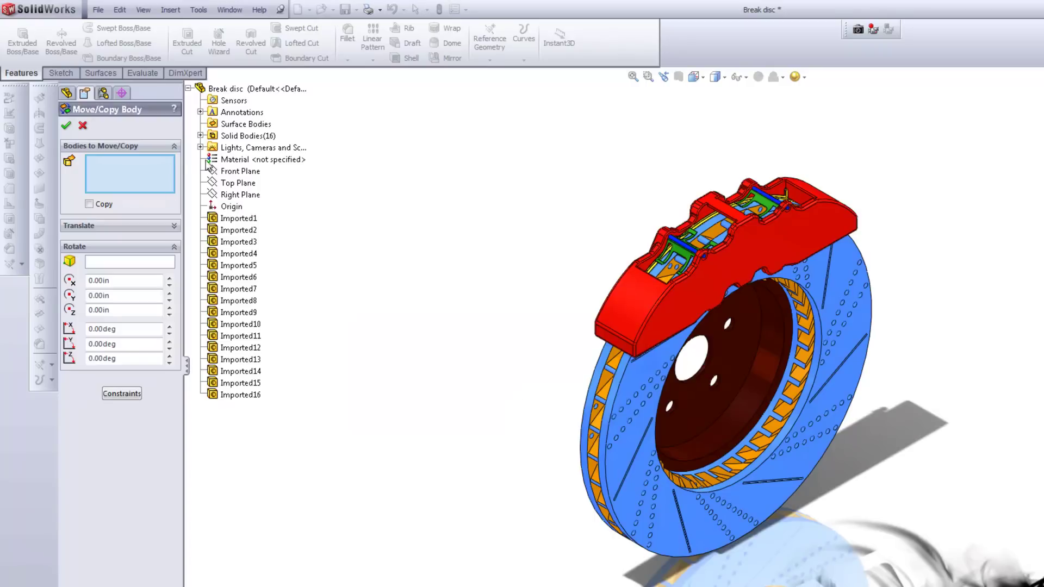
{"action": "left_click", "coordinate": [201, 135]}
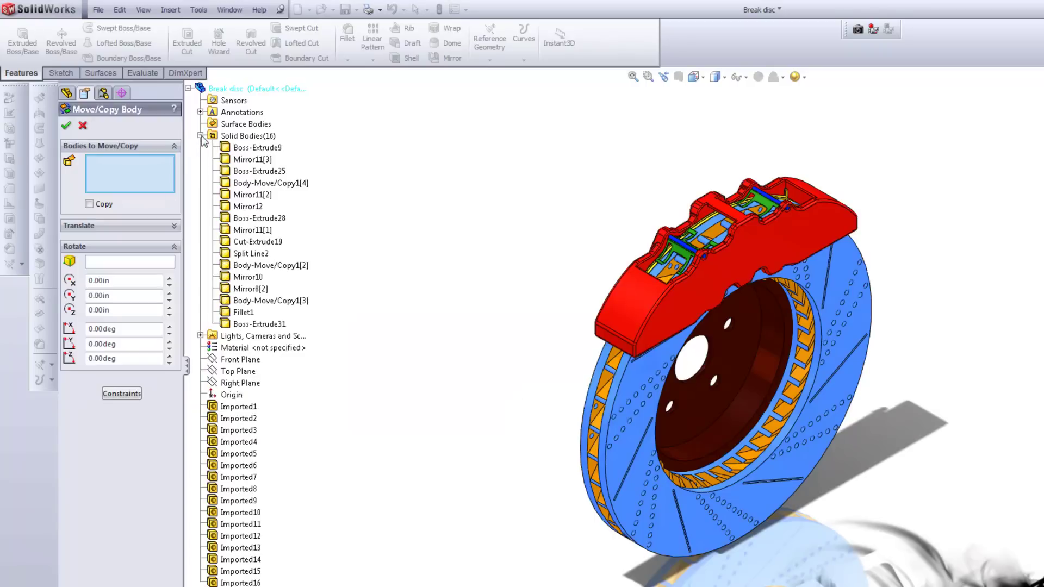
{"action": "left_click", "coordinate": [242, 148]}
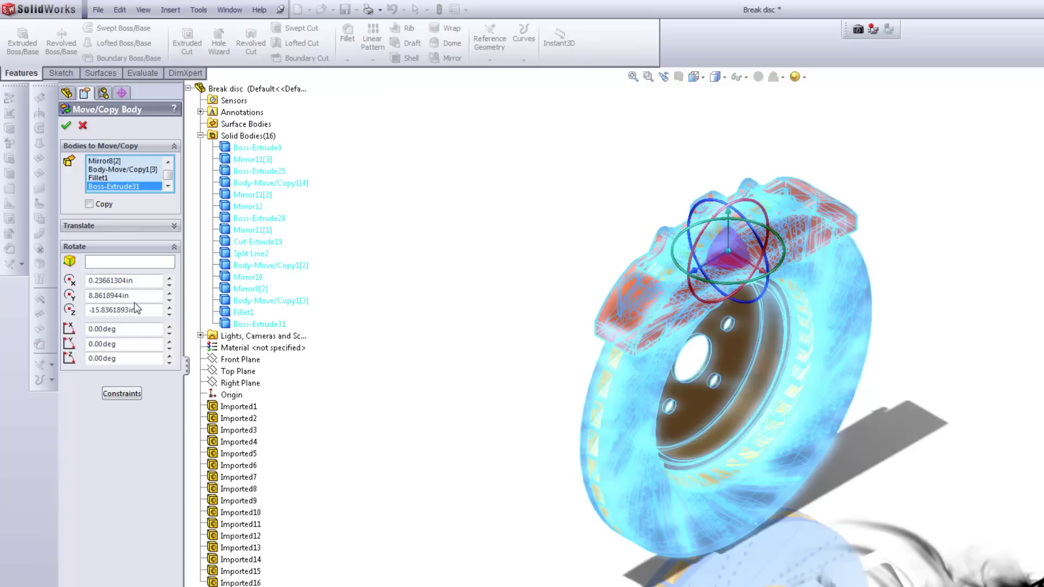
Set the rotation about the Y axis to 90 degrees and apply the move
{"action": "left_click", "coordinate": [140, 343]}
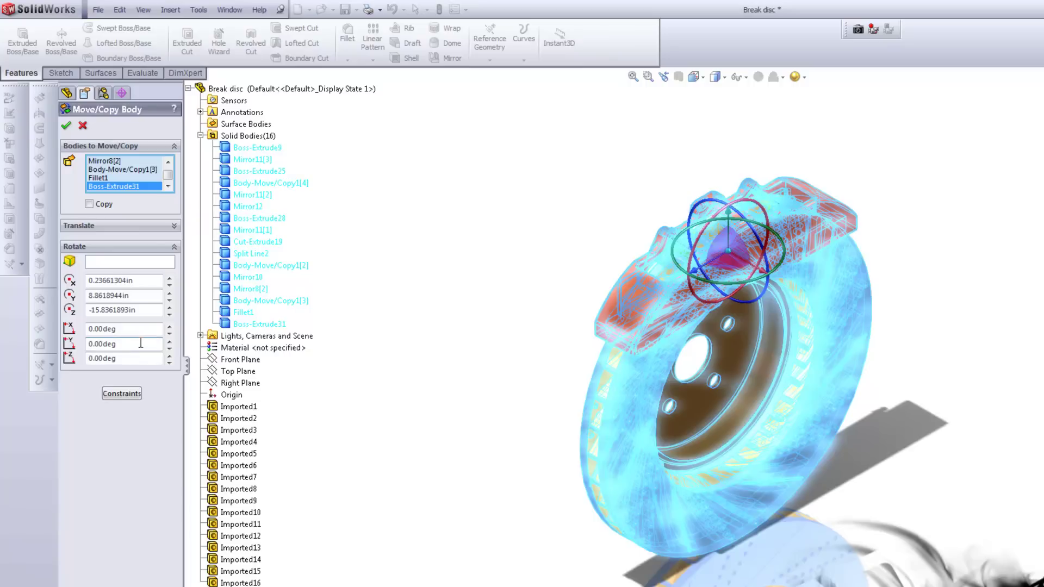
{"action": "left_click_drag", "start_coordinate": [140, 343], "coordinate": [52, 347]}
{"action": "type", "text": "90"}
{"action": "left_click", "coordinate": [127, 359]}
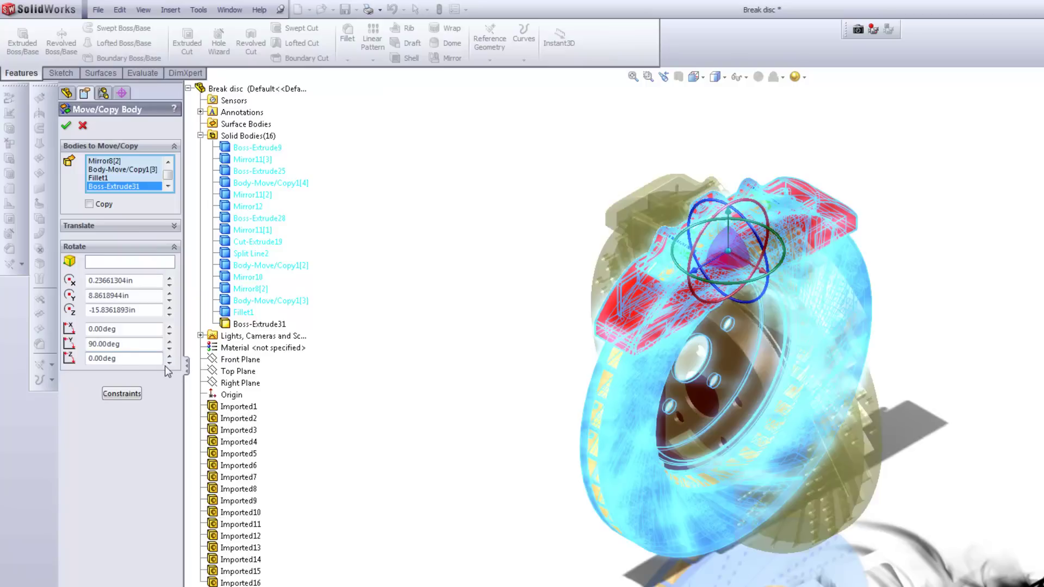
{"action": "left_click", "coordinate": [67, 126]}
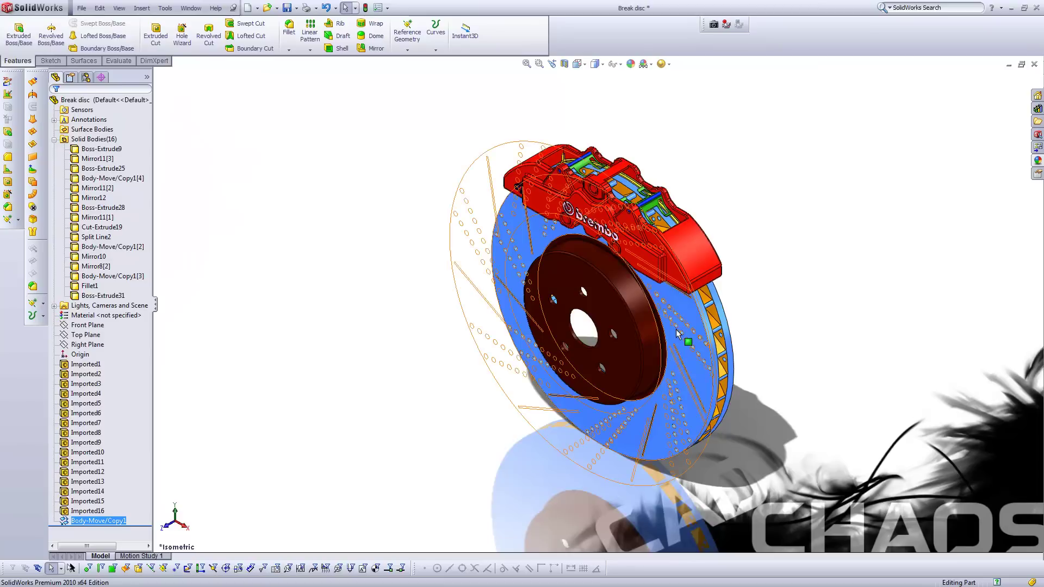
{"action": "scroll", "coordinate": [671, 321], "scroll_direction": "down", "scroll_amount": 2}
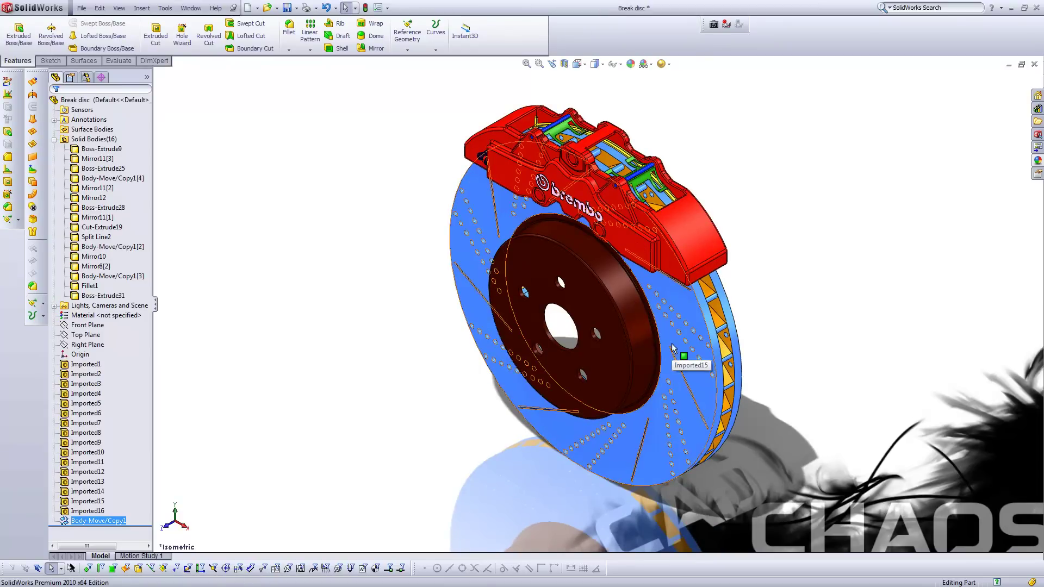
{"action": "middle_click_drag", "start_coordinate": [673, 348], "coordinate": [487, 338]}
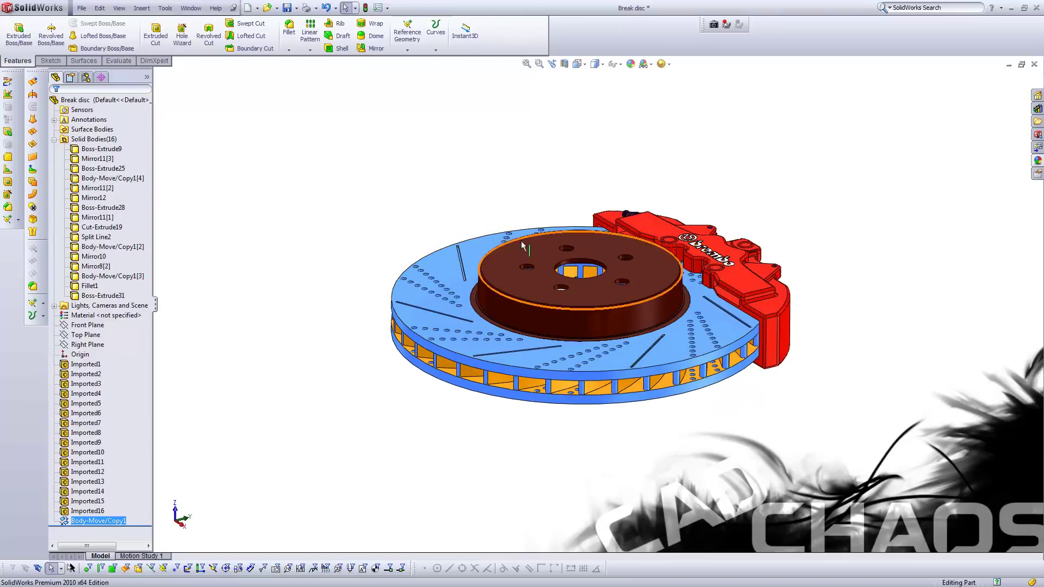
{"action": "left_click", "coordinate": [578, 64]}
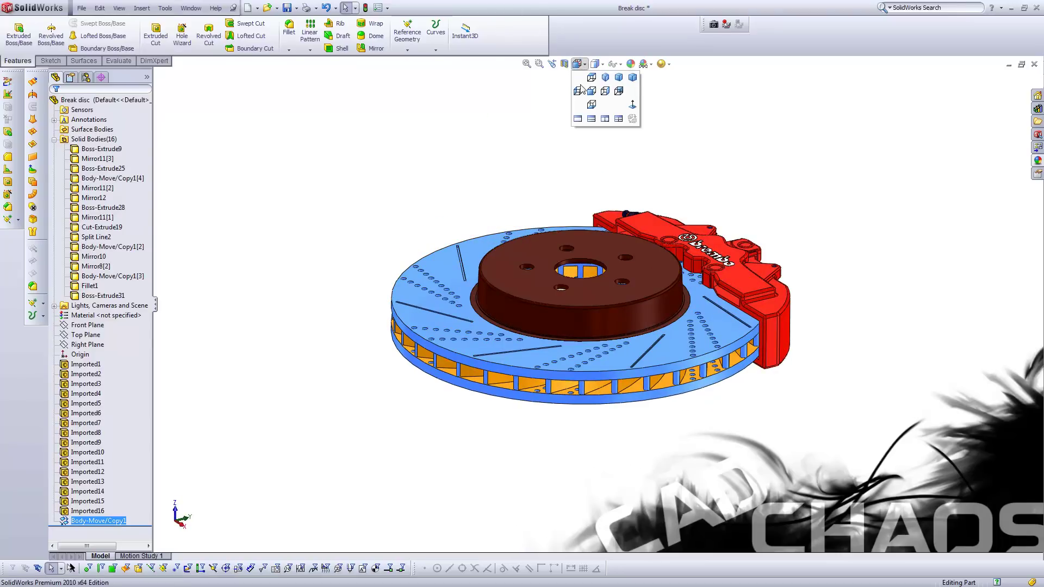
{"action": "left_click", "coordinate": [608, 80]}
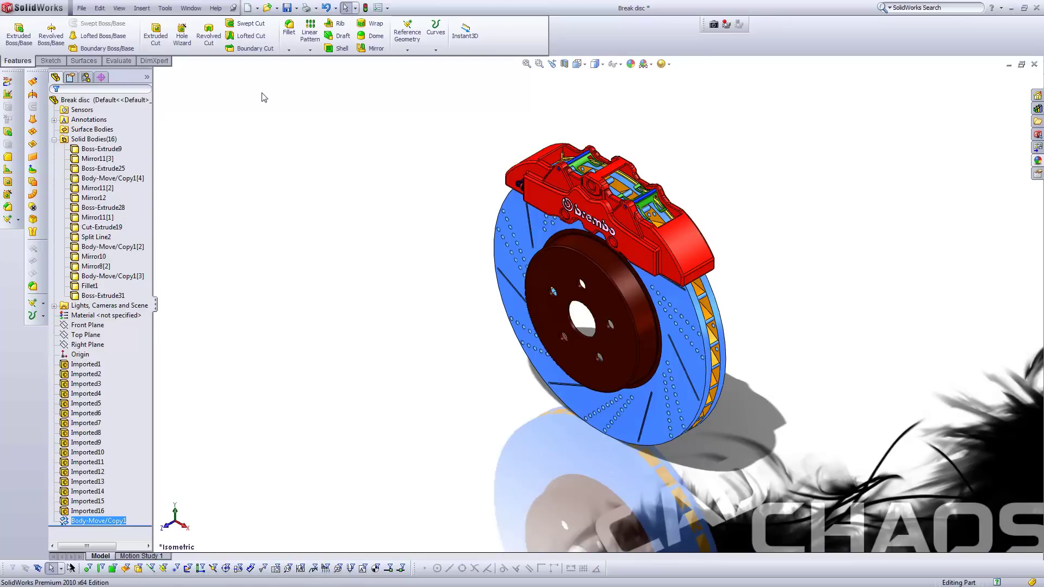
{"action": "left_click", "coordinate": [84, 375]}
{"action": "left_click", "coordinate": [686, 238]}
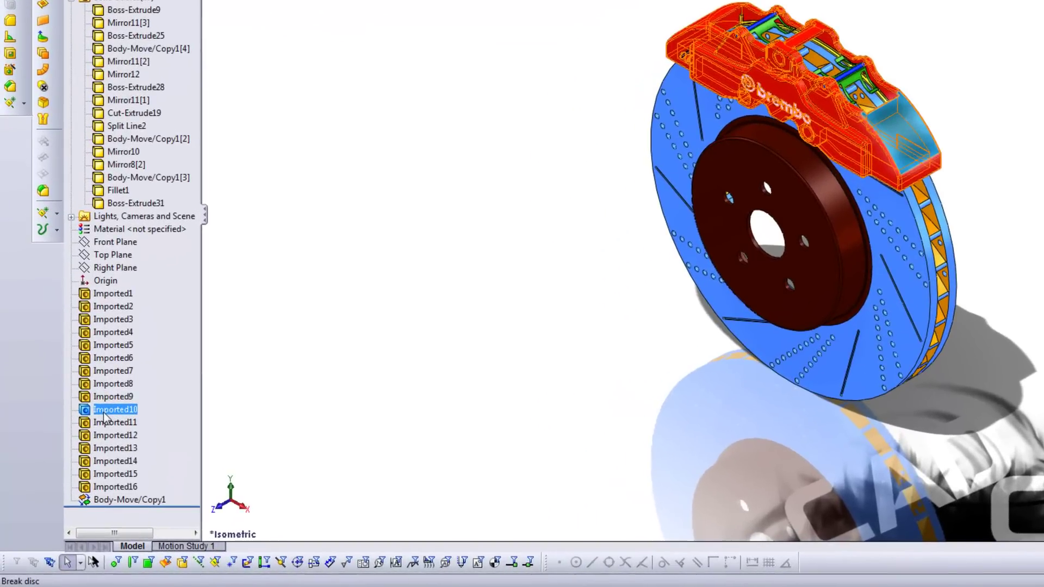
{"action": "right_click", "coordinate": [101, 428]}
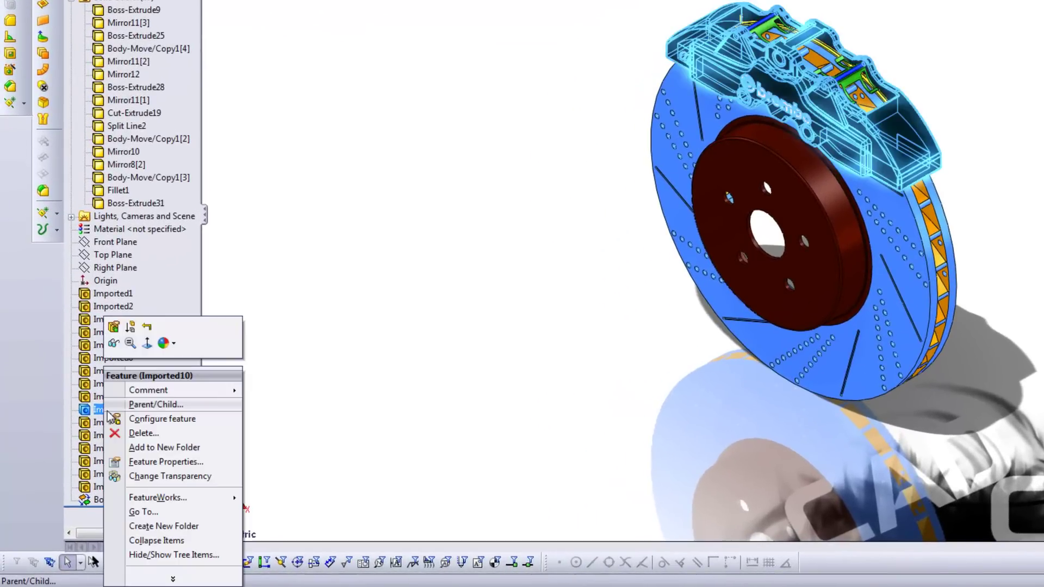
{"action": "left_click", "coordinate": [146, 328]}
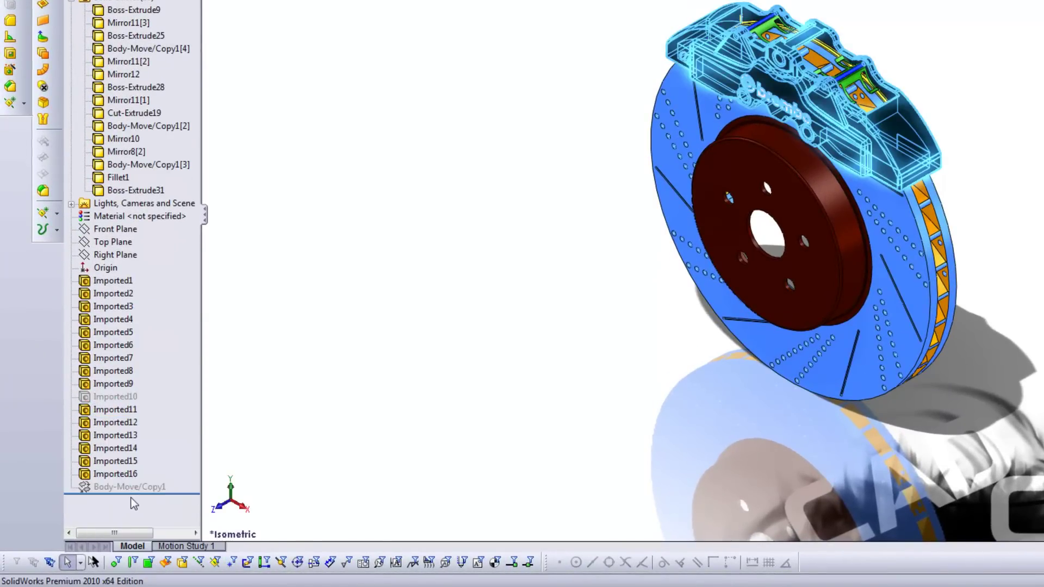
{"action": "left_click", "coordinate": [116, 474]}
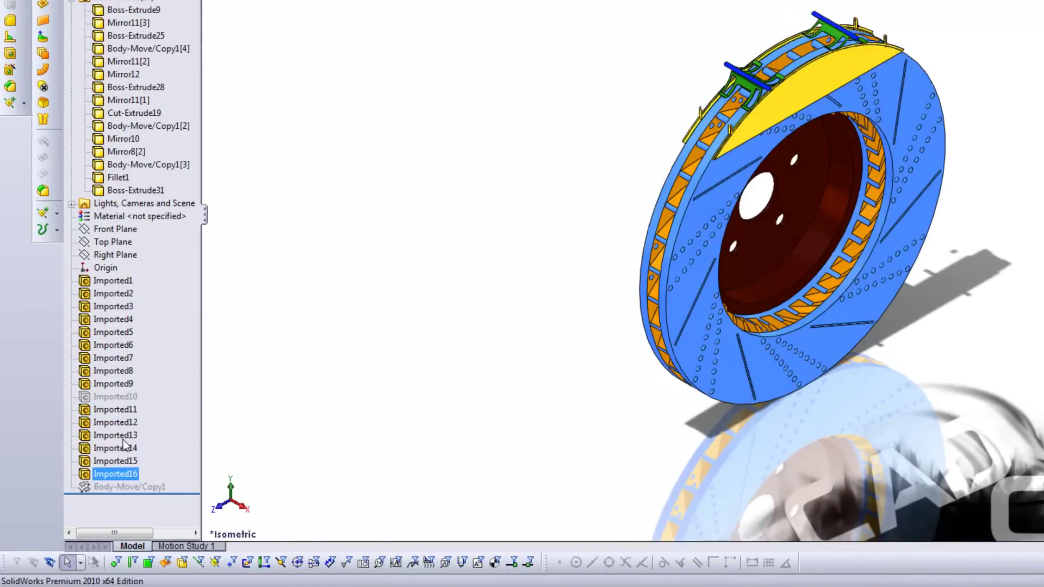
{"action": "right_click", "coordinate": [123, 400]}
{"action": "left_click", "coordinate": [156, 327]}
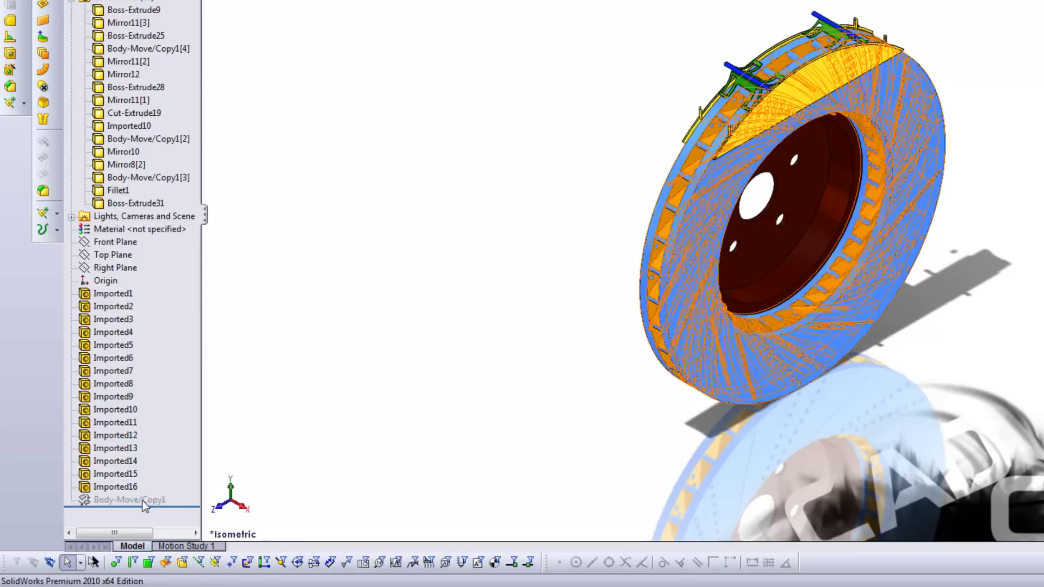
{"action": "right_click", "coordinate": [135, 507]}
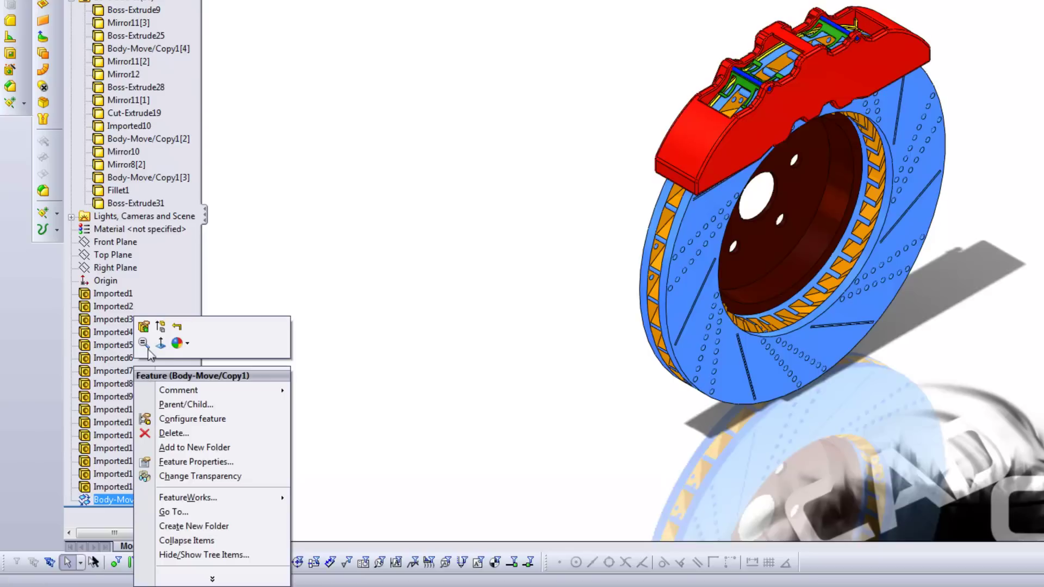
{"action": "left_click", "coordinate": [164, 329]}
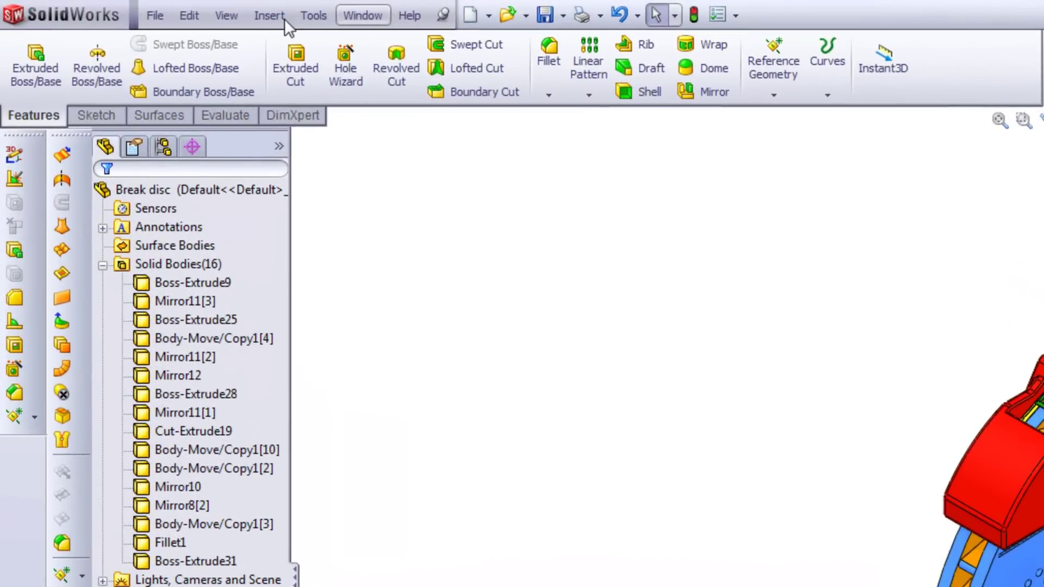
Launch Delete Body from the Insert > Features menu on the Break disc part
{"action": "left_click", "coordinate": [284, 20]}
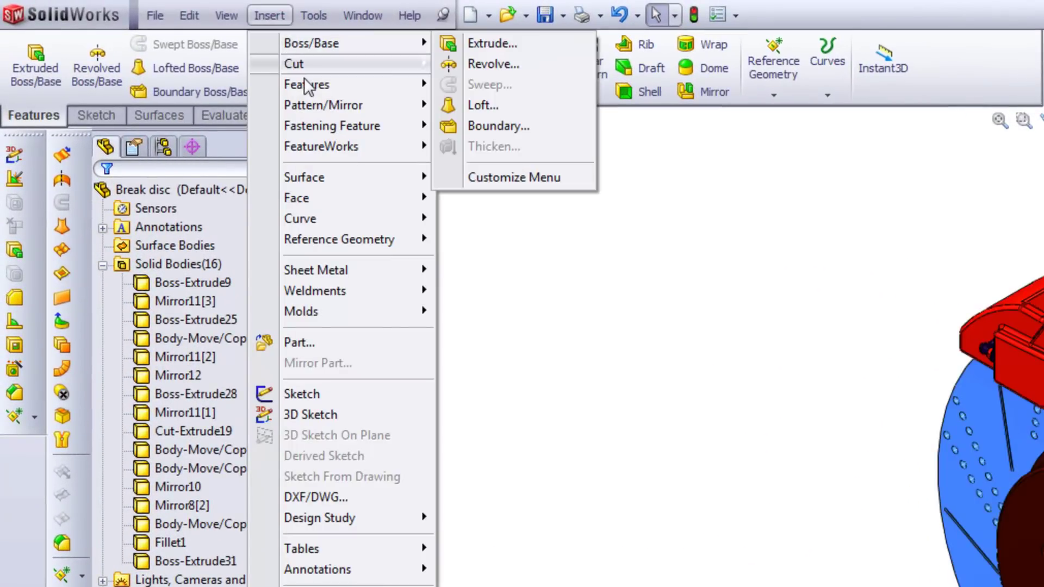
{"action": "mouse_move", "coordinate": [308, 86]}
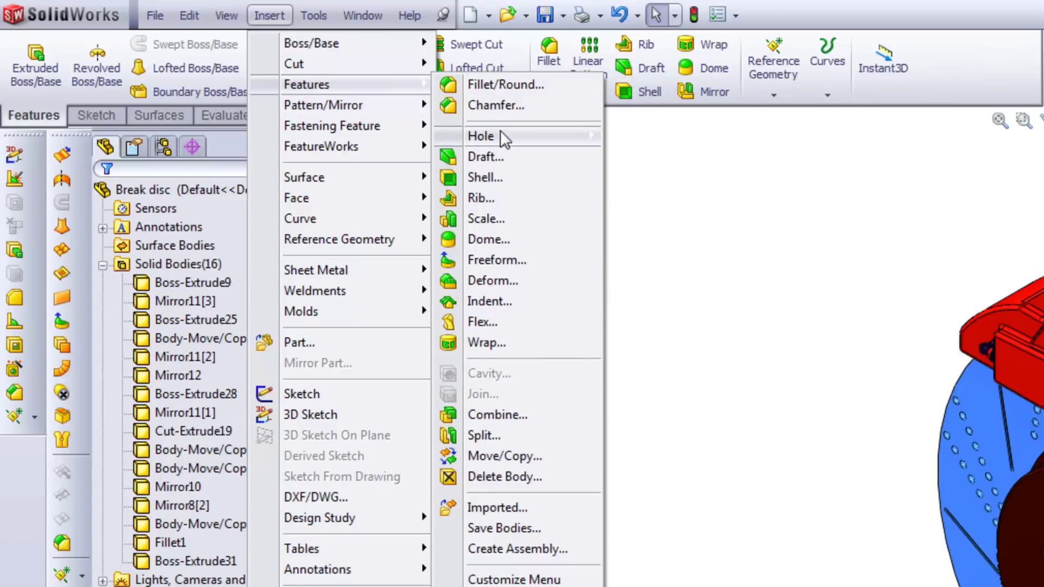
{"action": "left_click", "coordinate": [538, 477]}
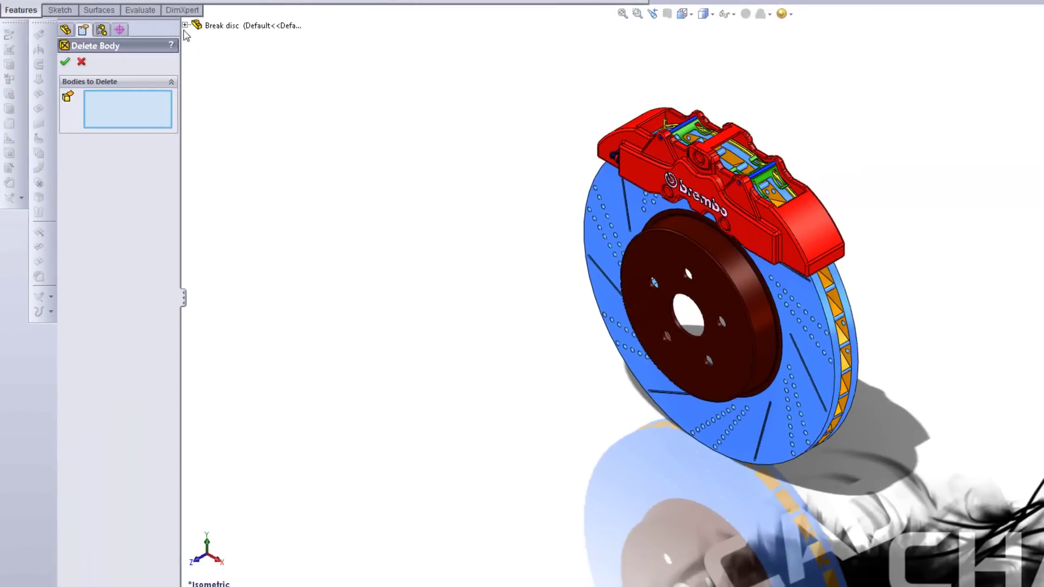
Delete the caliper, green piece, blue top part and Mirror12 caliper bodies
{"action": "left_click", "coordinate": [807, 231]}
{"action": "scroll", "coordinate": [776, 168], "scroll_direction": "up", "scroll_amount": 3}
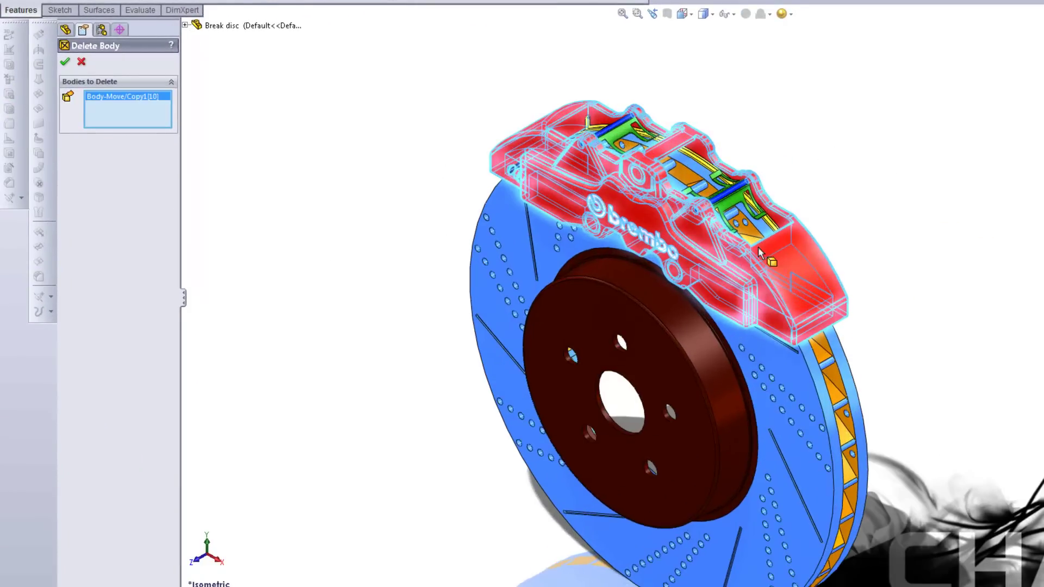
{"action": "scroll", "coordinate": [760, 252], "scroll_direction": "down", "scroll_amount": 3}
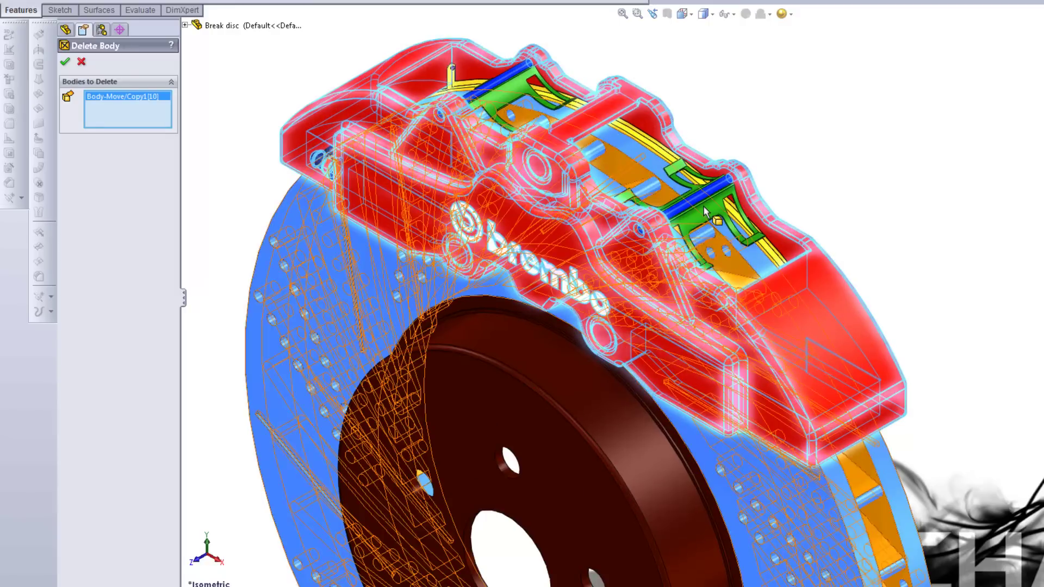
{"action": "left_click", "coordinate": [705, 213]}
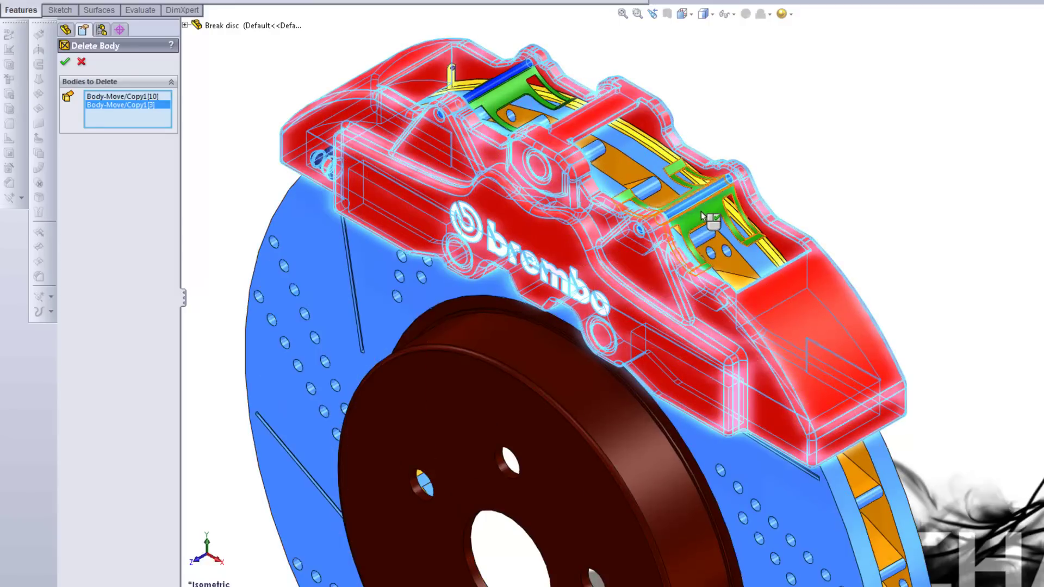
{"action": "left_click", "coordinate": [702, 215]}
{"action": "left_click", "coordinate": [753, 234]}
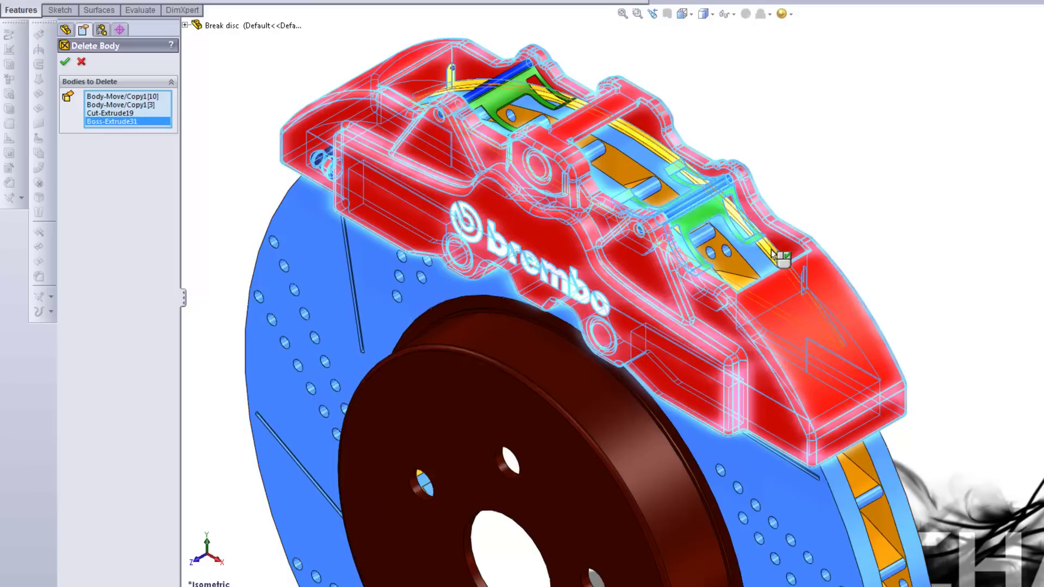
{"action": "left_click", "coordinate": [524, 69]}
{"action": "left_click", "coordinate": [523, 70]}
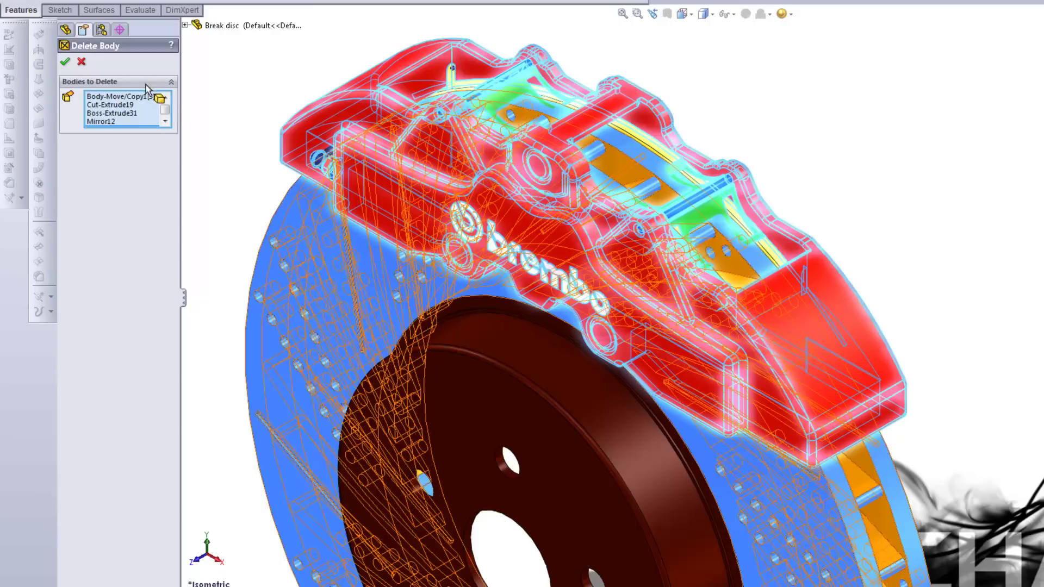
{"action": "left_click", "coordinate": [65, 62]}
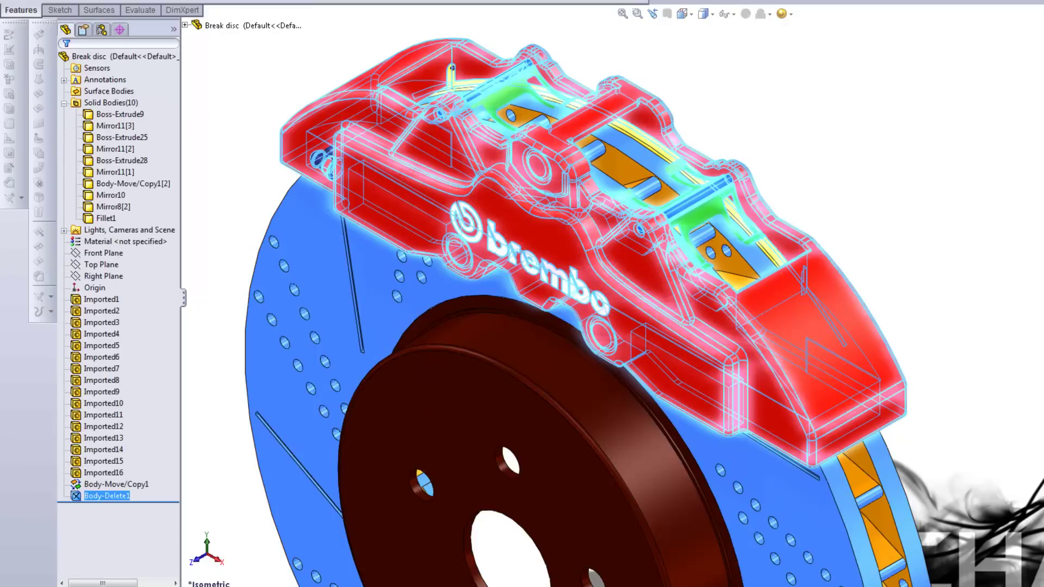
Start a second body deletion, marking the yellow shield and the small body near the rim
{"action": "right_click", "coordinate": [930, 183]}
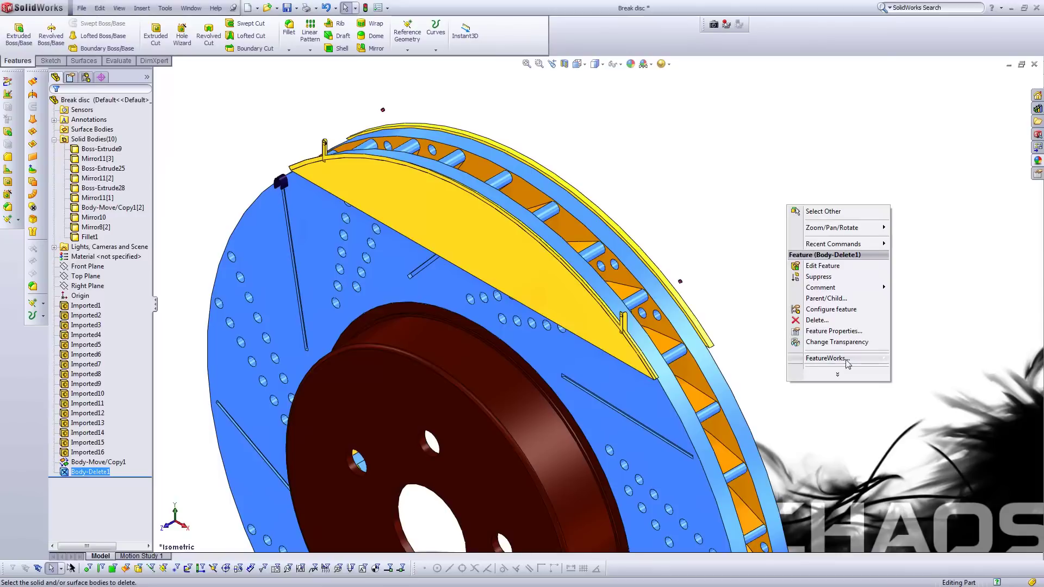
{"action": "mouse_move", "coordinate": [853, 245]}
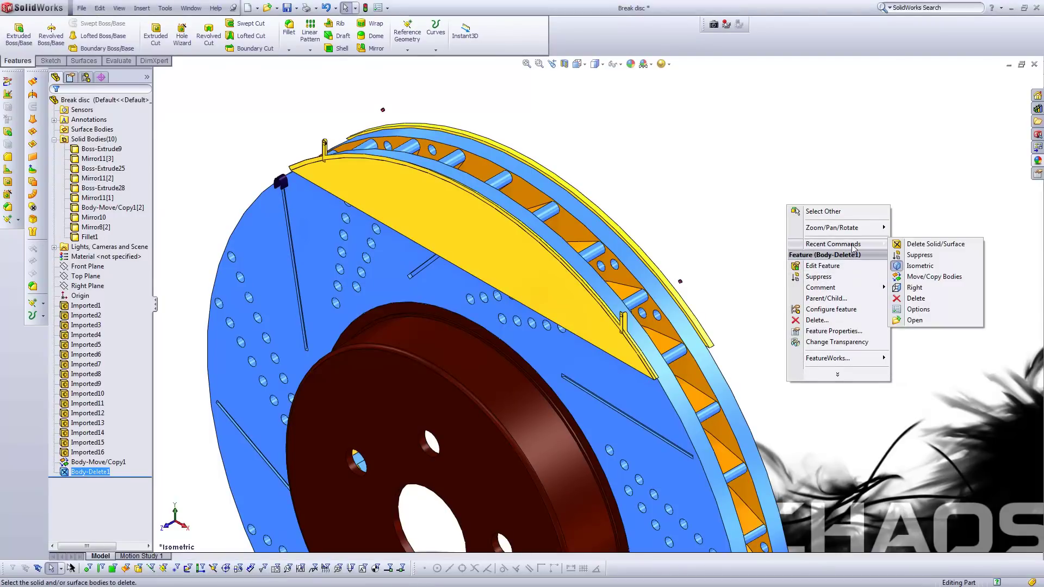
{"action": "left_click", "coordinate": [935, 244]}
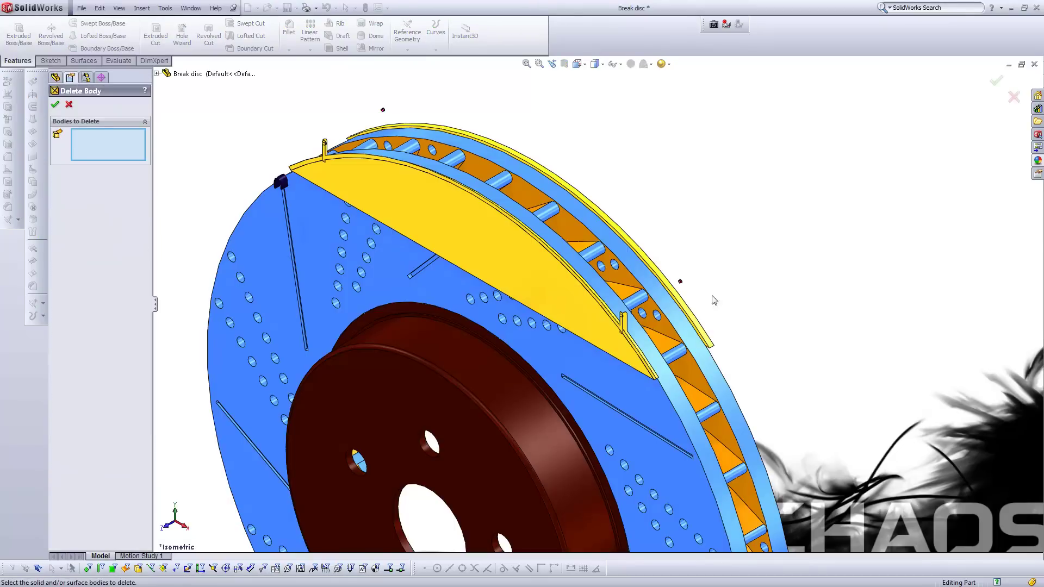
{"action": "left_click", "coordinate": [453, 219]}
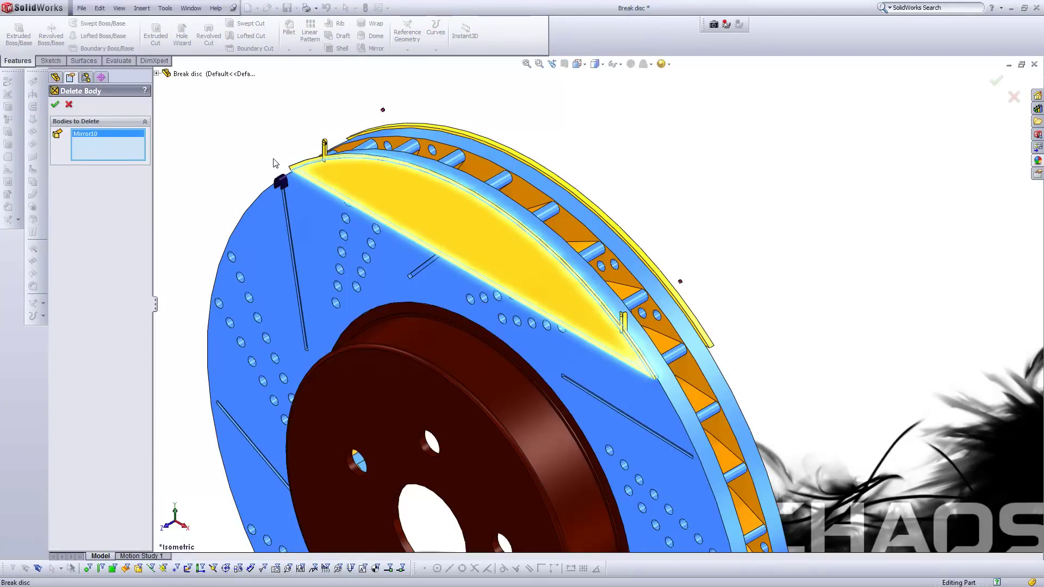
{"action": "scroll", "coordinate": [275, 166], "scroll_direction": "down", "scroll_amount": 2}
{"action": "left_click", "coordinate": [324, 210]}
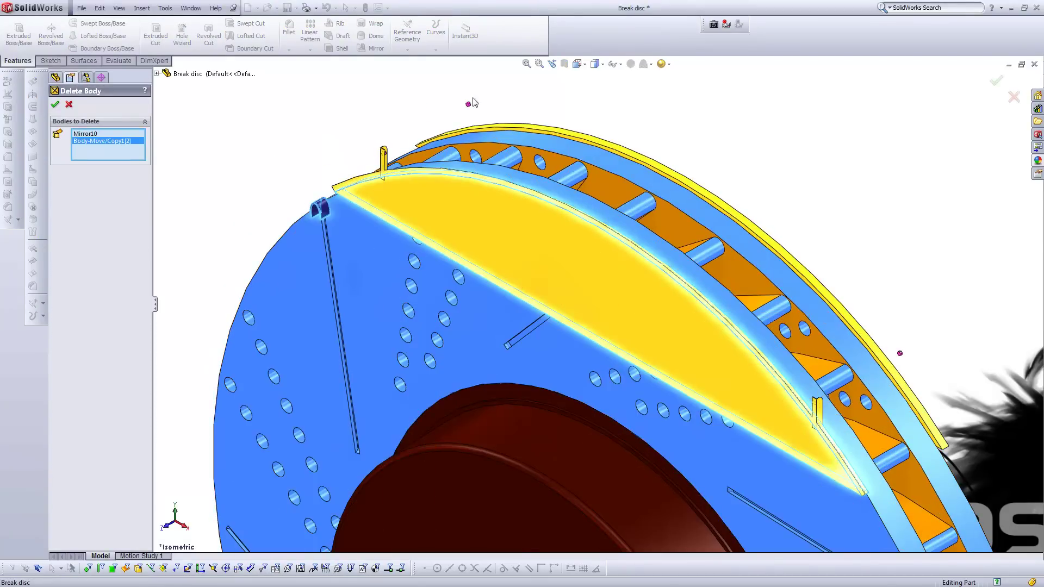
Add the outer rim bands, small yellow tab and thin outer ring, then confirm the deletion
{"action": "scroll", "coordinate": [478, 121], "scroll_direction": "down", "scroll_amount": 2}
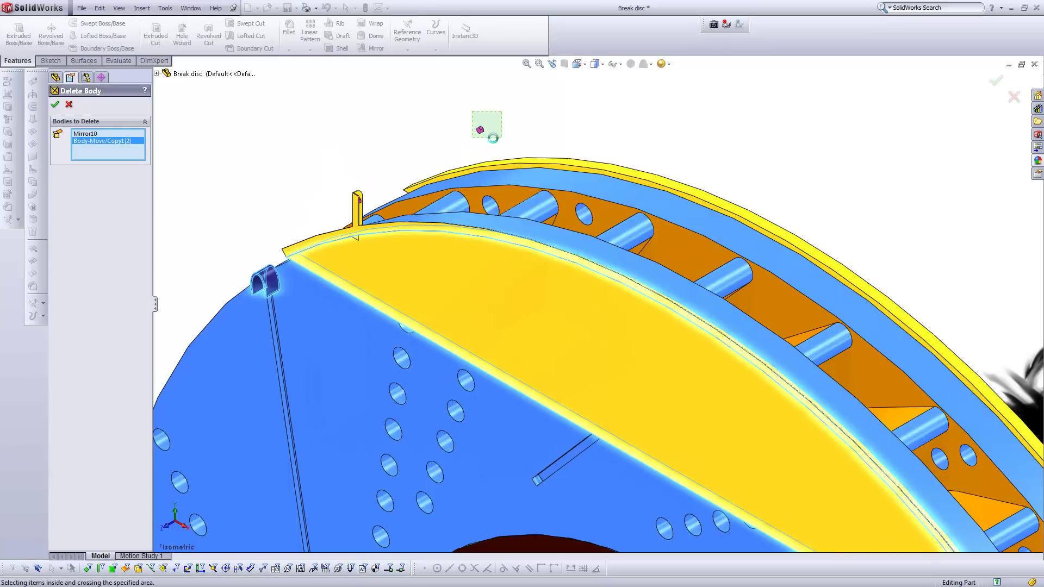
{"action": "left_click", "coordinate": [520, 162]}
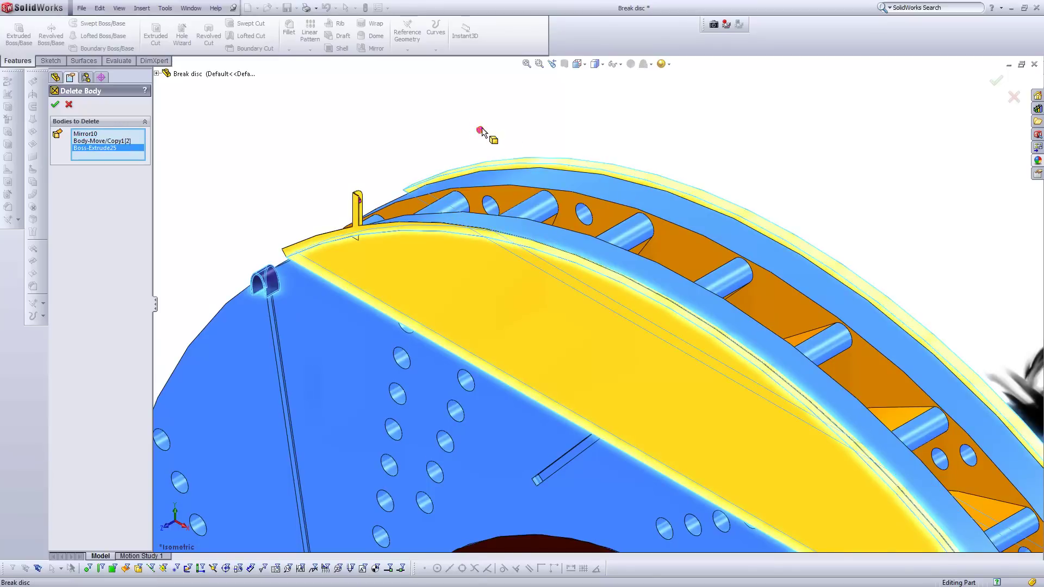
{"action": "left_click", "coordinate": [493, 166]}
{"action": "scroll", "coordinate": [381, 209], "scroll_direction": "down", "scroll_amount": 3}
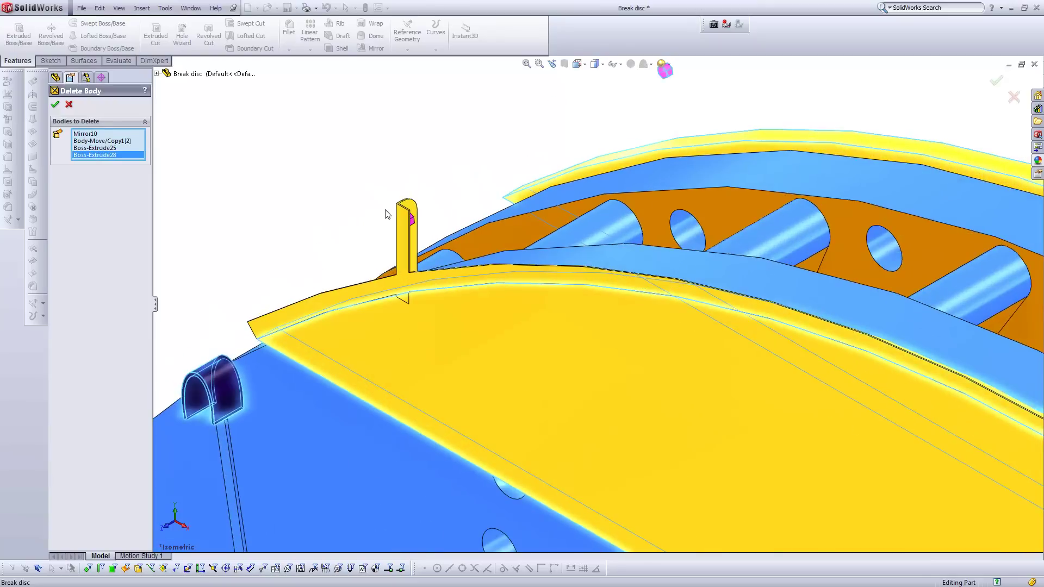
{"action": "left_click", "coordinate": [428, 231]}
{"action": "scroll", "coordinate": [579, 246], "scroll_direction": "up", "scroll_amount": 5}
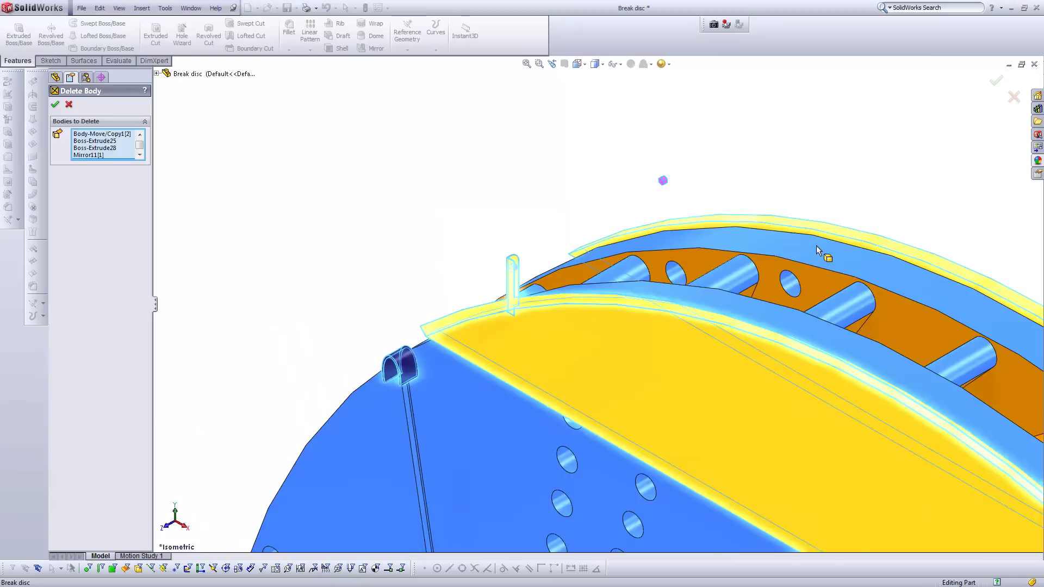
{"action": "scroll", "coordinate": [941, 464], "scroll_direction": "down", "scroll_amount": 5}
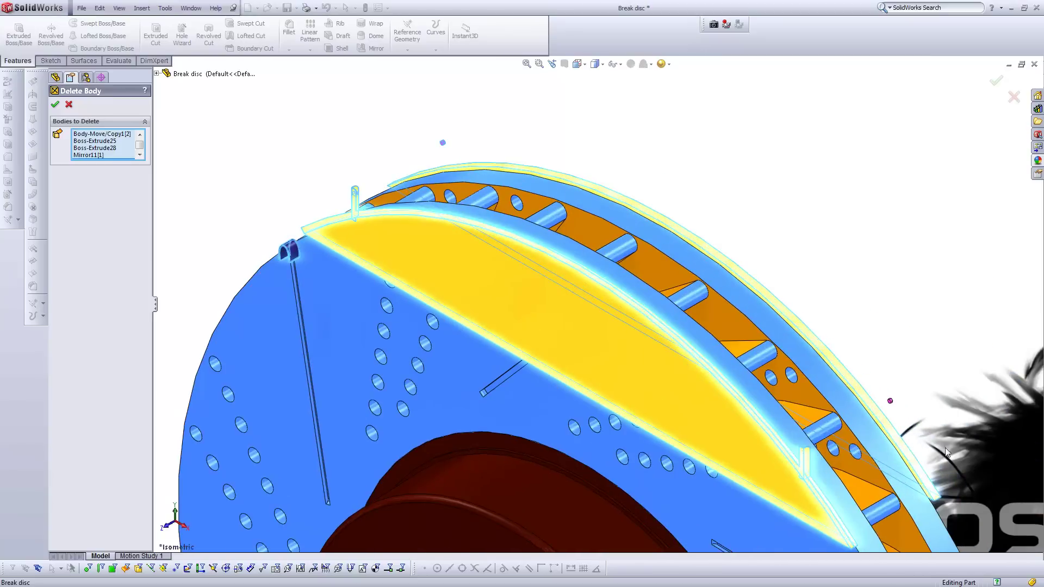
{"action": "left_click", "coordinate": [828, 365]}
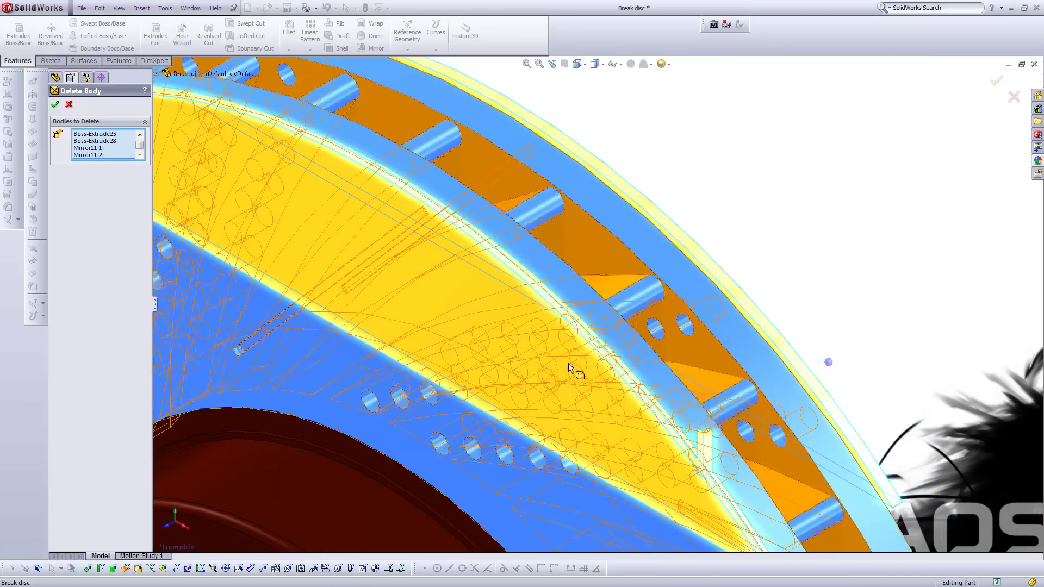
{"action": "scroll", "coordinate": [576, 366], "scroll_direction": "up", "scroll_amount": 5}
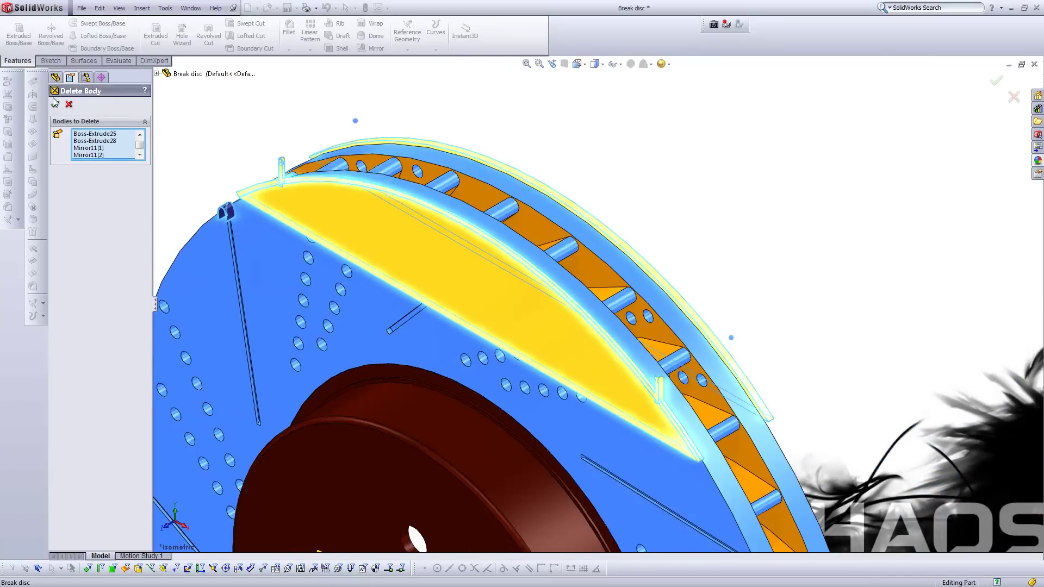
{"action": "key", "text": "Return"}
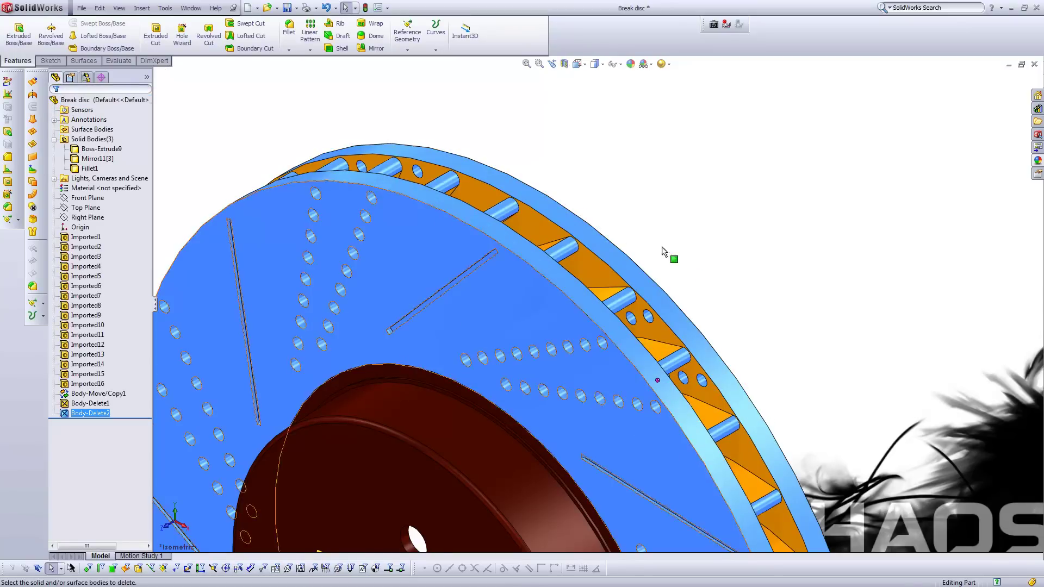
Reopen Body-Delete2 for editing and bring the disc rim into close view
{"action": "scroll", "coordinate": [704, 352], "scroll_direction": "up", "scroll_amount": 3}
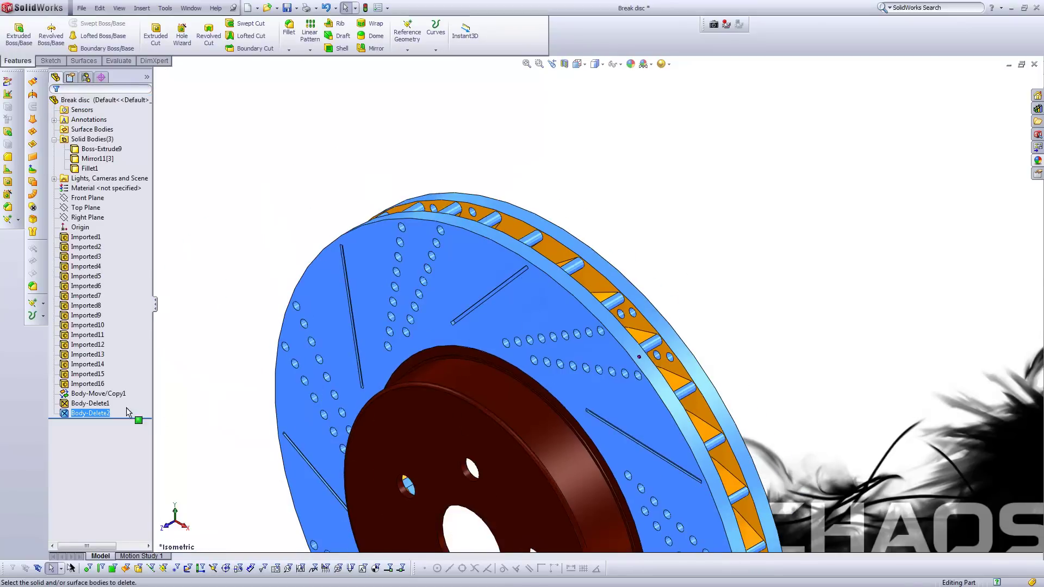
{"action": "right_click", "coordinate": [106, 417]}
{"action": "left_click", "coordinate": [118, 405]}
{"action": "scroll", "coordinate": [650, 370], "scroll_direction": "down", "scroll_amount": 4}
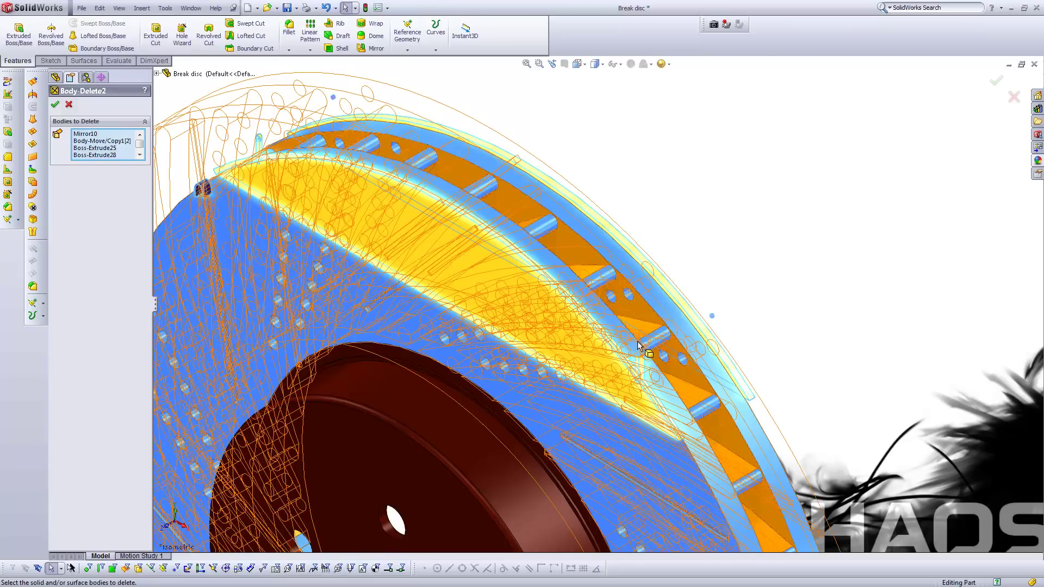
{"action": "middle_click_drag", "start_coordinate": [640, 369], "coordinate": [575, 487]}
{"action": "scroll", "coordinate": [629, 361], "scroll_direction": "down", "scroll_amount": 3}
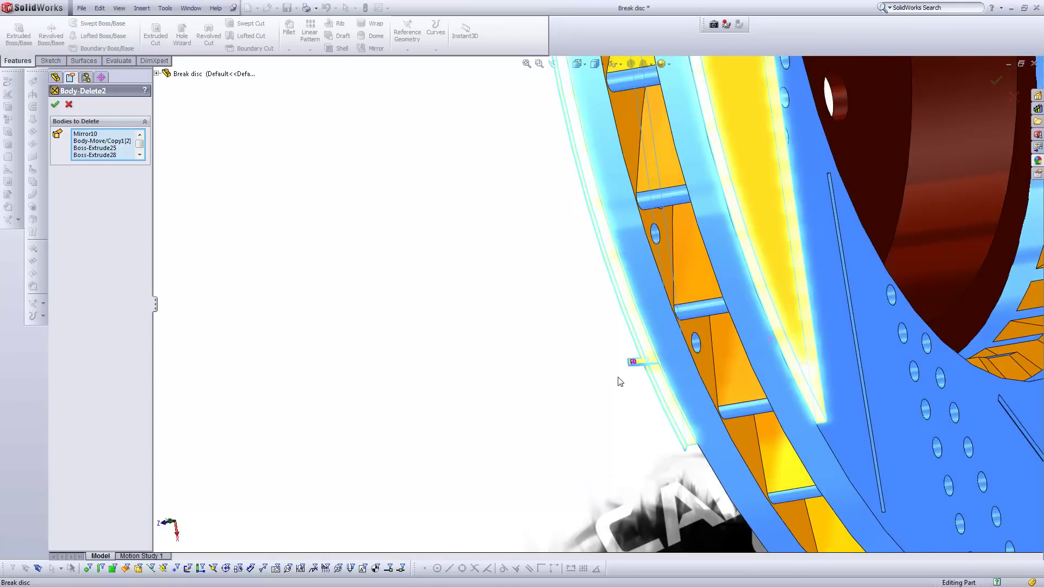
{"action": "scroll", "coordinate": [636, 348], "scroll_direction": "down", "scroll_amount": 2}
{"action": "scroll", "coordinate": [642, 343], "scroll_direction": "down", "scroll_amount": 1}
Add the small pink rim body Mirror11[3] to the deletion, accept, and return to isometric view
{"action": "left_click", "coordinate": [635, 340]}
{"action": "key", "text": "Return"}
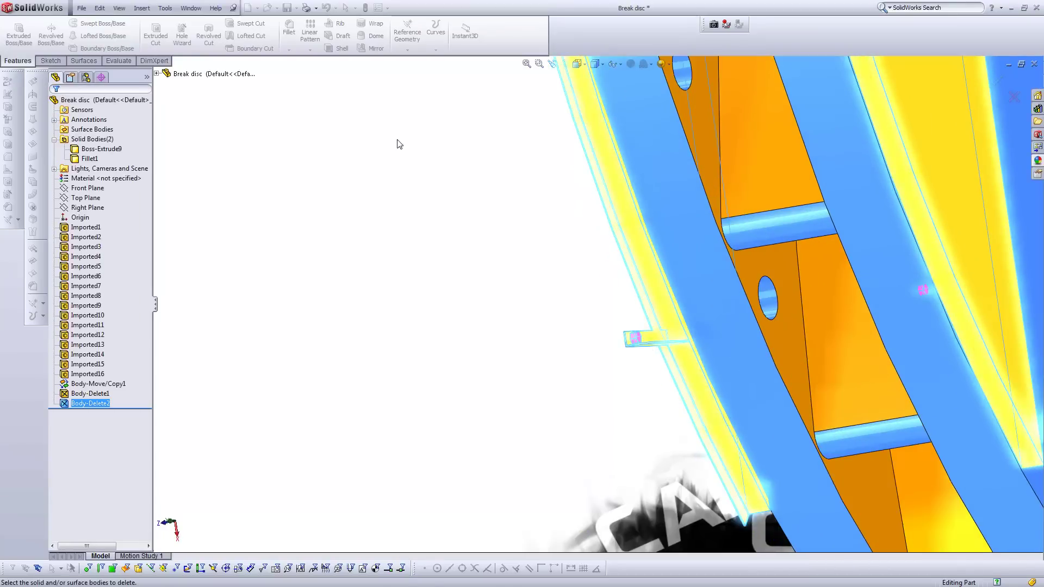
{"action": "left_click", "coordinate": [579, 65]}
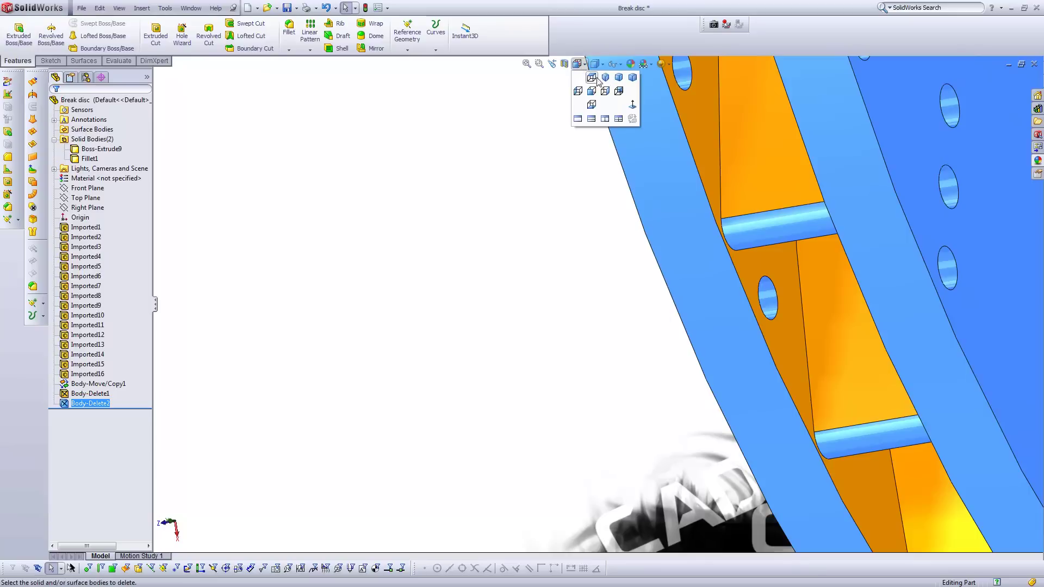
{"action": "left_click", "coordinate": [591, 77]}
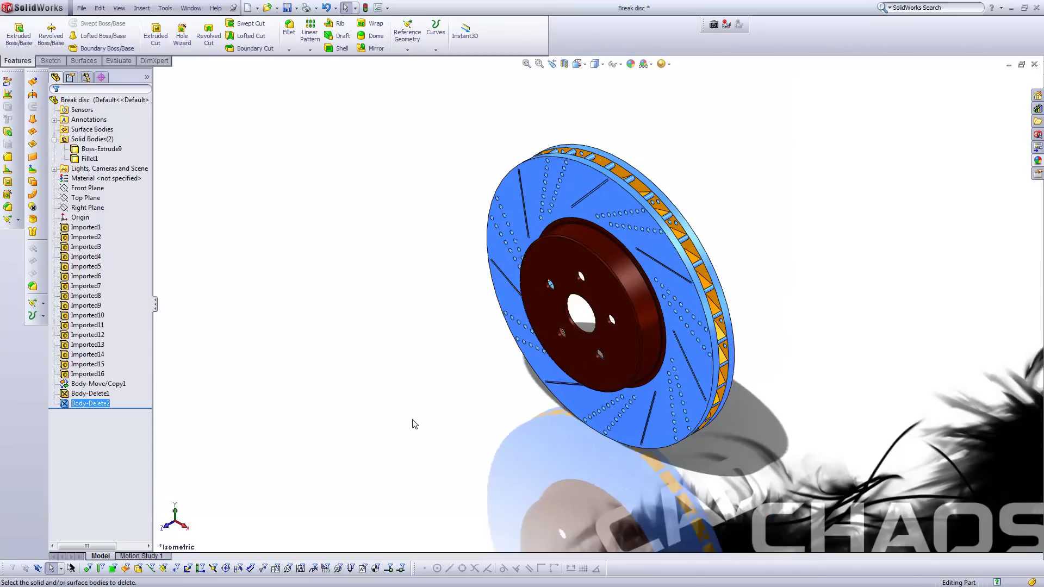
{"action": "left_click", "coordinate": [416, 425]}
{"action": "left_click", "coordinate": [102, 149]}
{"action": "left_click", "coordinate": [89, 158], "text": "ctrl"}
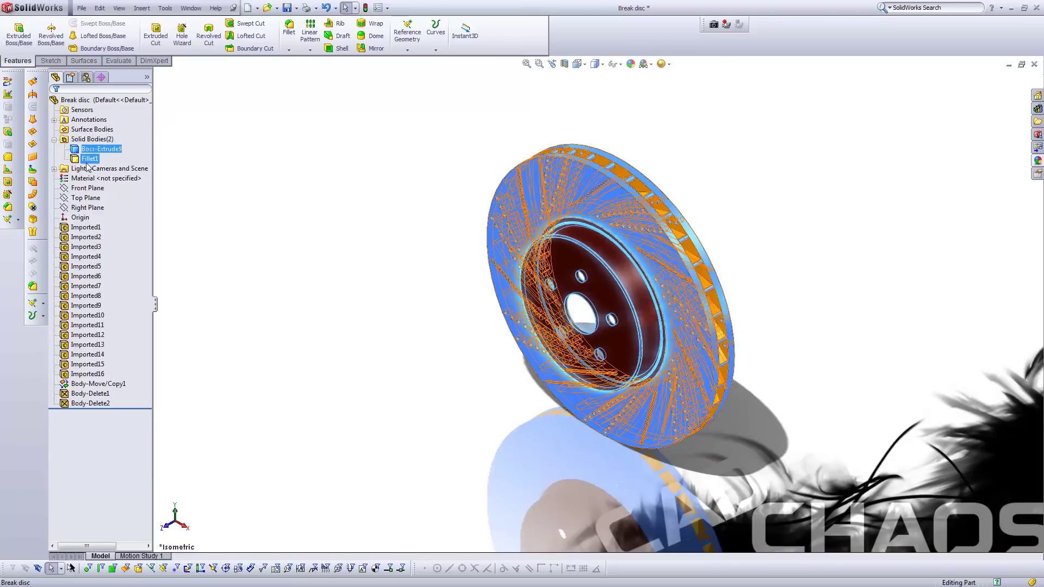
{"action": "key", "text": "Escape"}
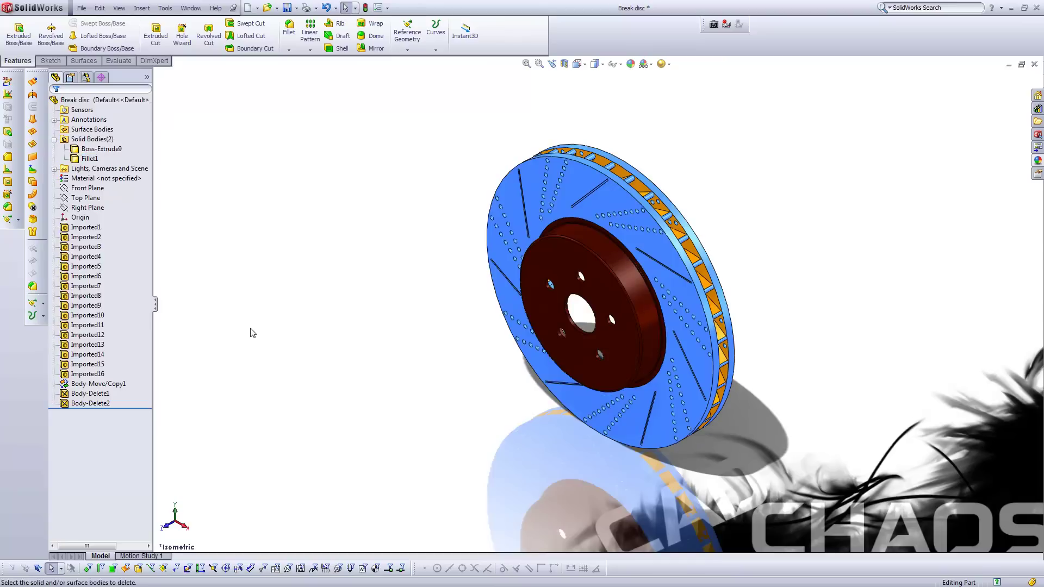